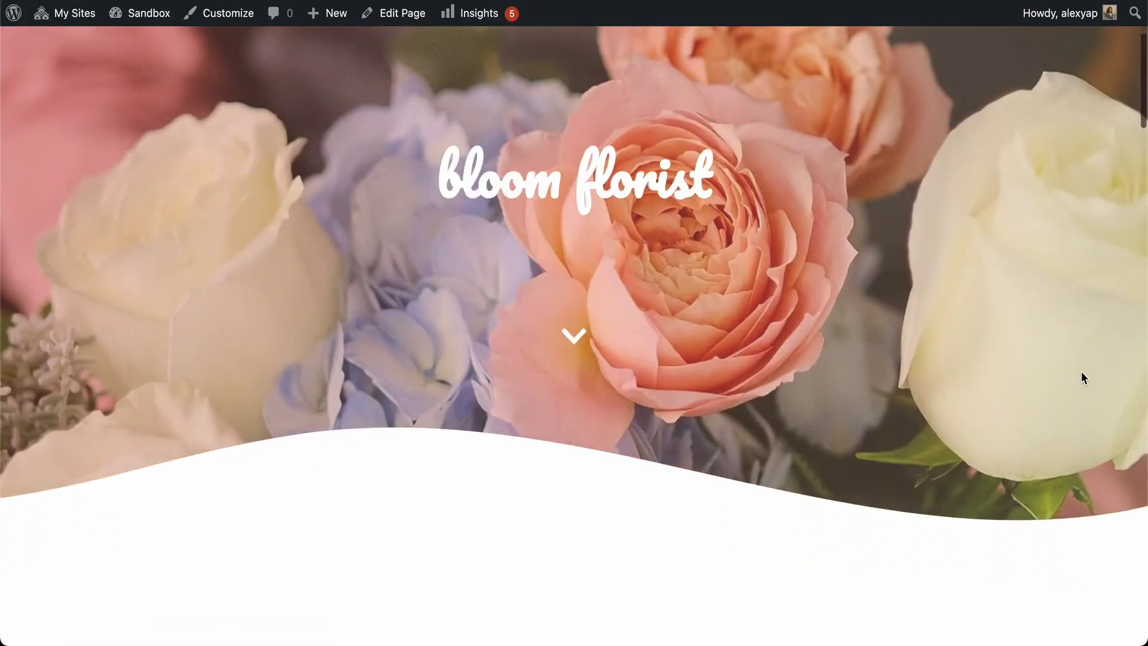
Review the florist page's sections on the live site, from the hero banner down to the FAQ
{"action": "scroll", "coordinate": [1081, 372], "scroll_direction": "down", "scroll_amount": 8}
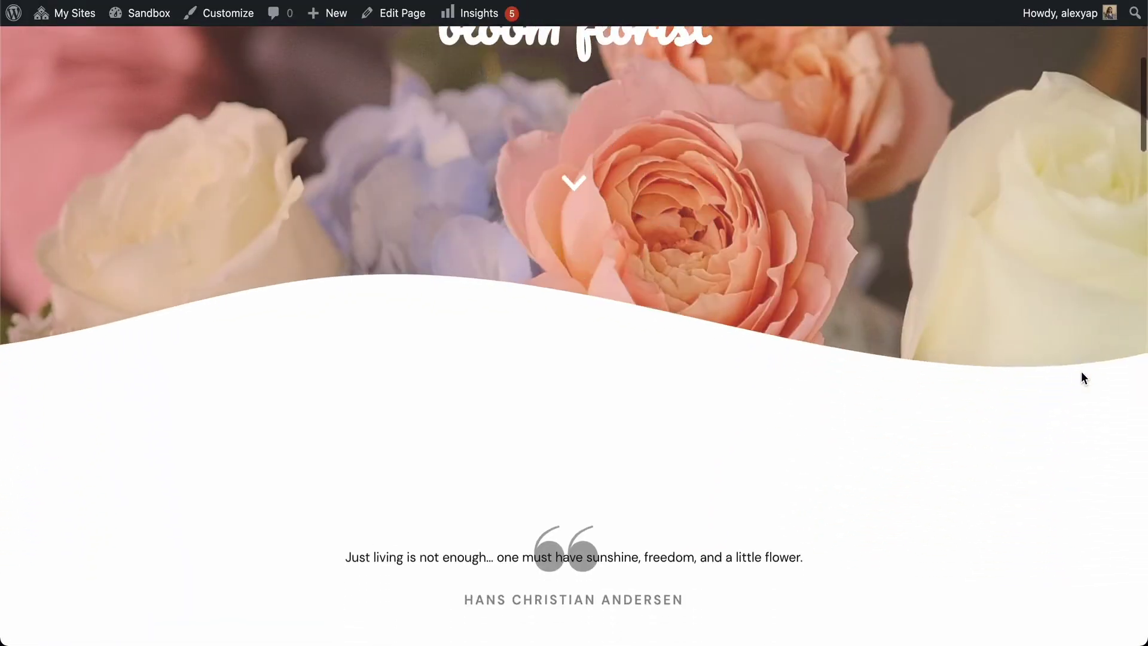
{"action": "scroll", "coordinate": [1081, 372], "scroll_direction": "down", "scroll_amount": 5}
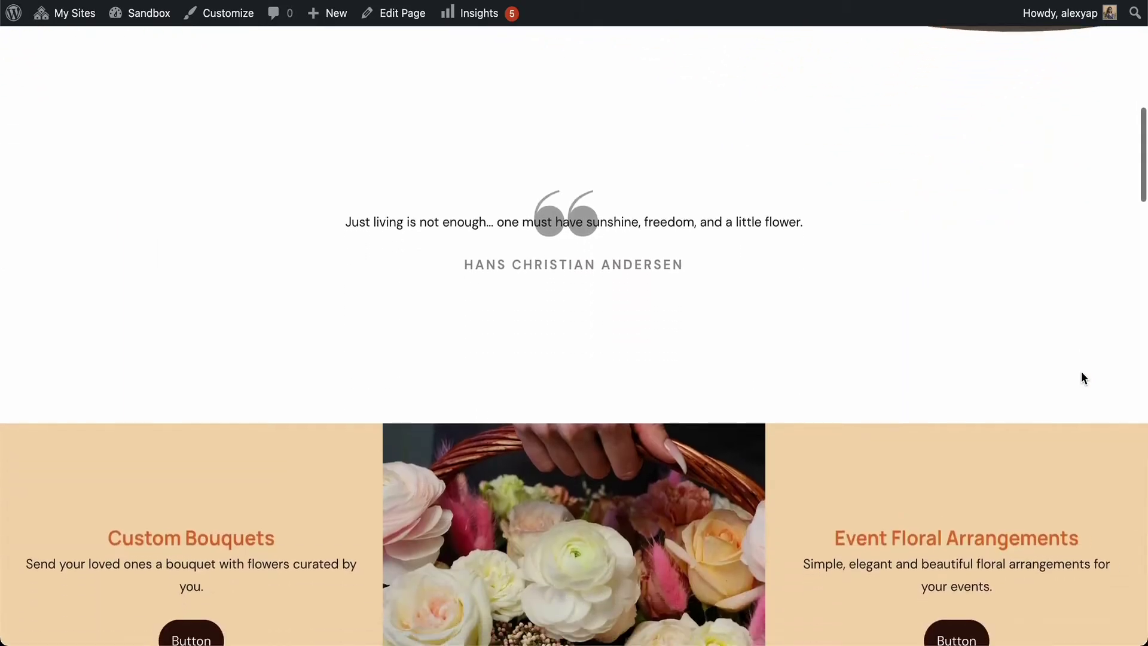
{"action": "scroll", "coordinate": [1081, 371], "scroll_direction": "down", "scroll_amount": 2}
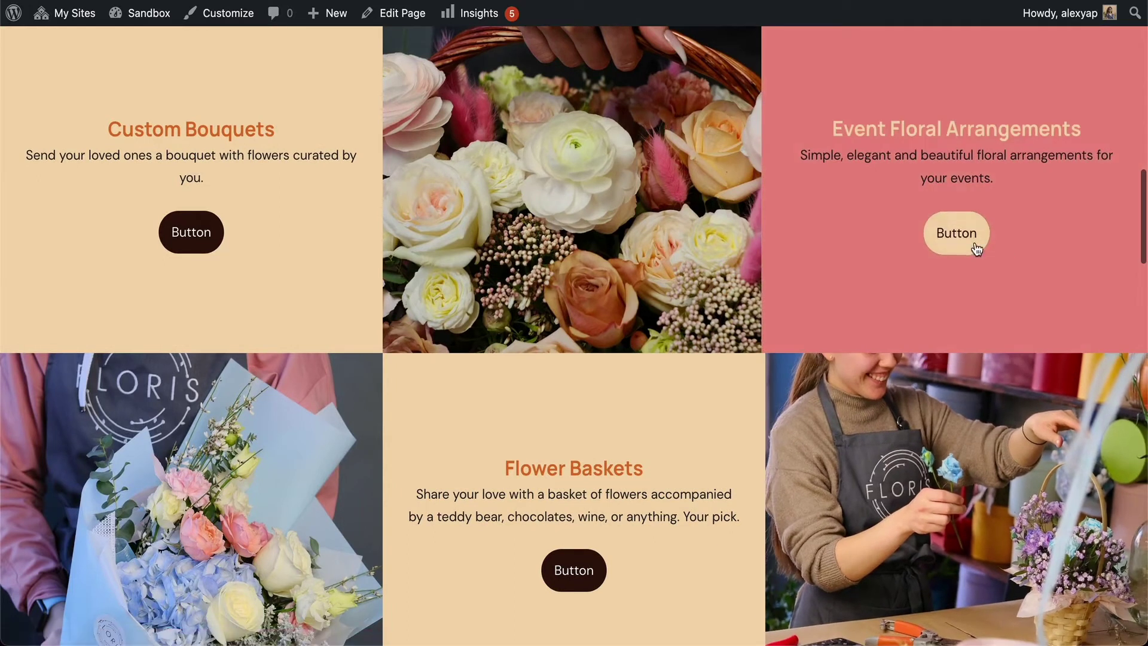
{"action": "scroll", "coordinate": [1028, 261], "scroll_direction": "down", "scroll_amount": 8}
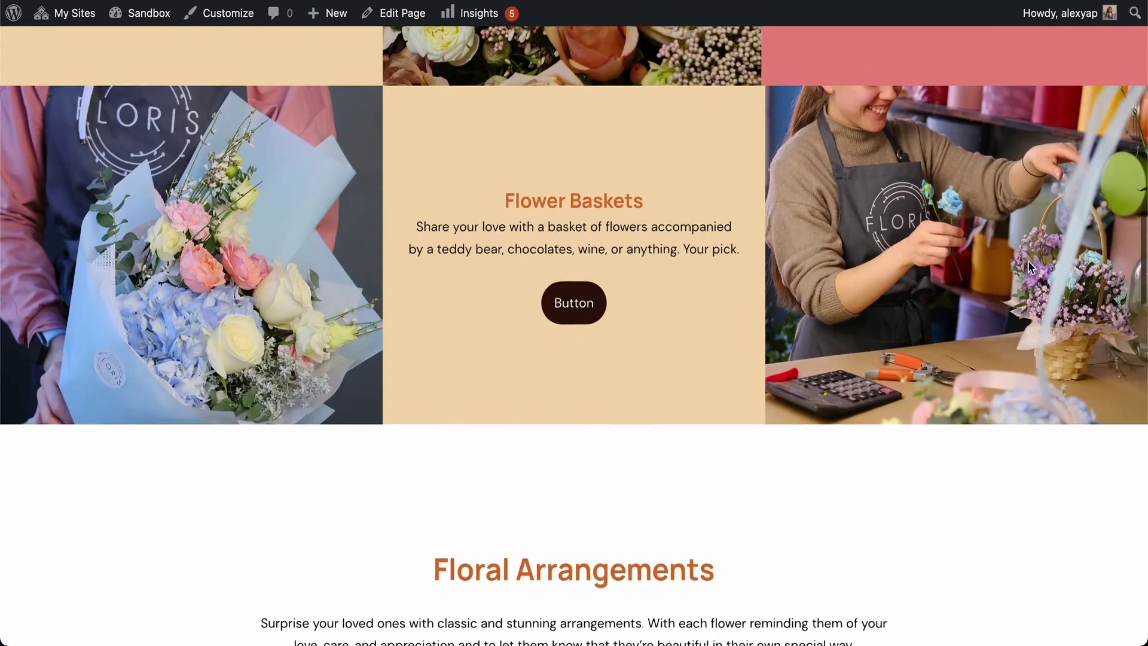
{"action": "scroll", "coordinate": [1028, 262], "scroll_direction": "down", "scroll_amount": 5}
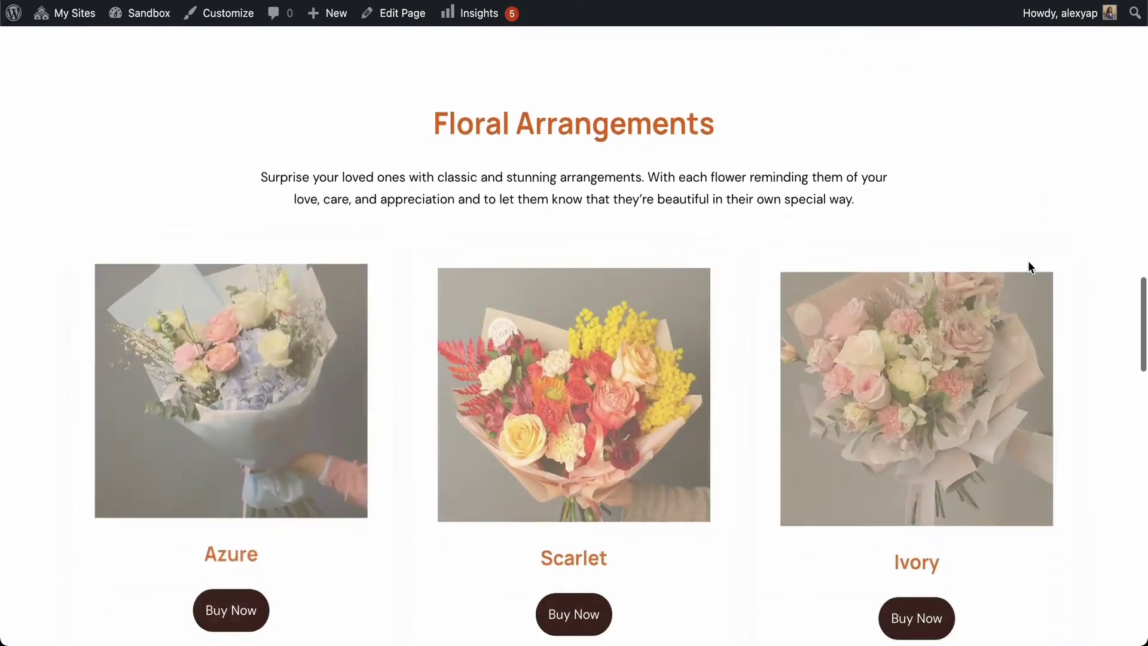
{"action": "scroll", "coordinate": [1028, 260], "scroll_direction": "down", "scroll_amount": 8}
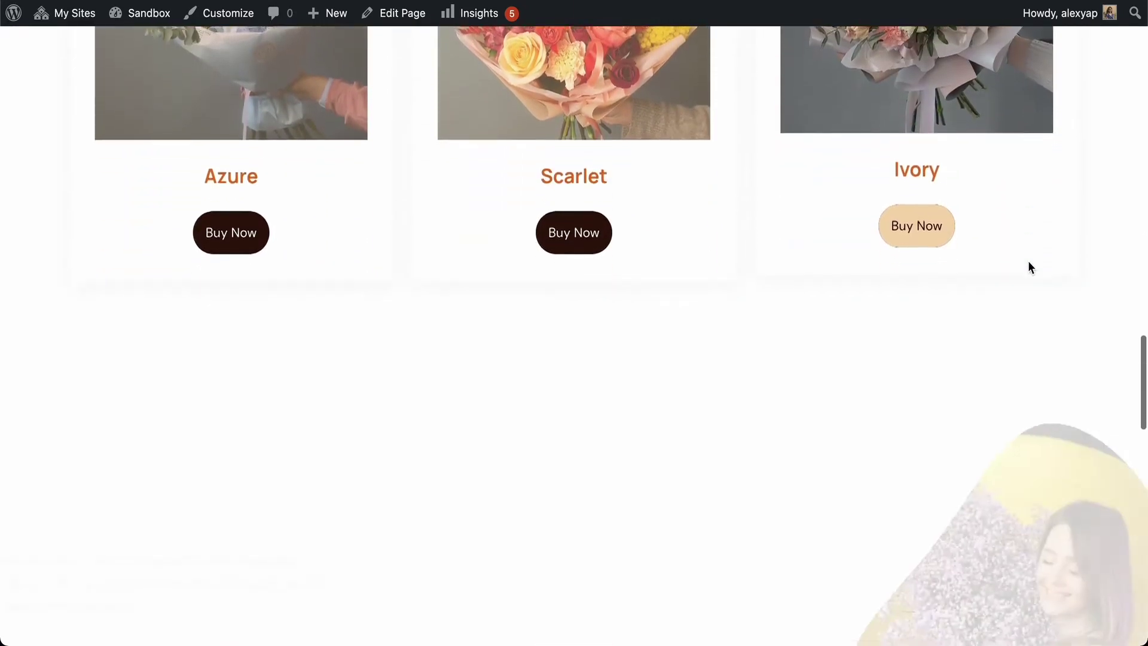
{"action": "scroll", "coordinate": [1028, 261], "scroll_direction": "down", "scroll_amount": 8}
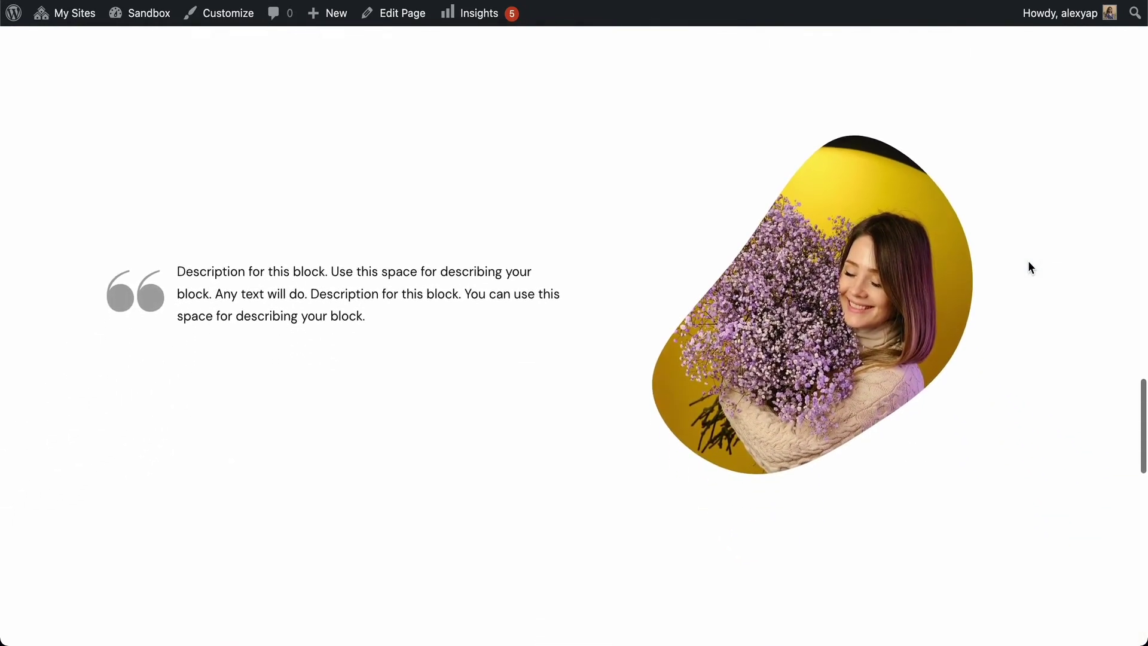
{"action": "scroll", "coordinate": [1028, 263], "scroll_direction": "down", "scroll_amount": 6}
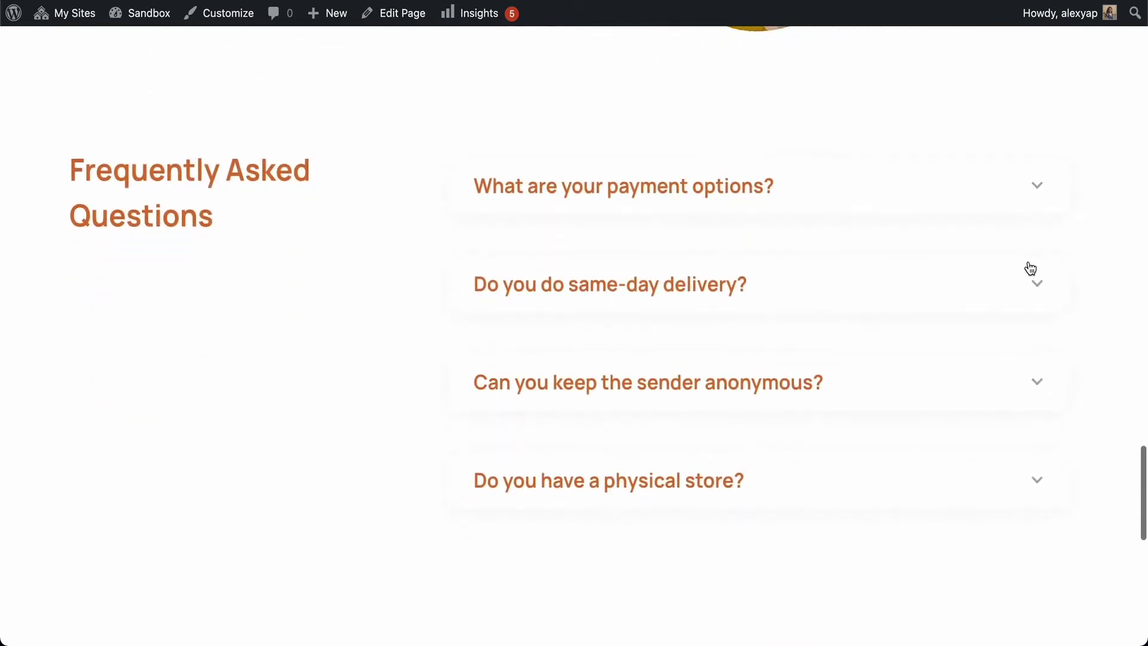
{"action": "scroll", "coordinate": [1028, 261], "scroll_direction": "down", "scroll_amount": 1}
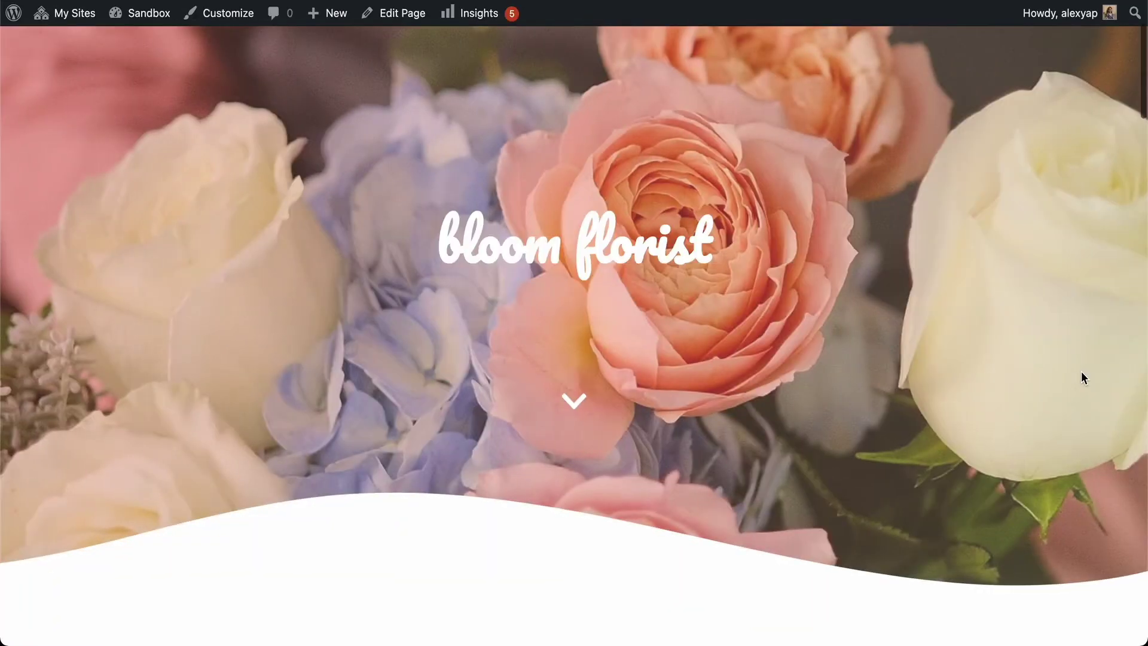
{"action": "scroll", "coordinate": [1080, 371], "scroll_direction": "down", "scroll_amount": 7}
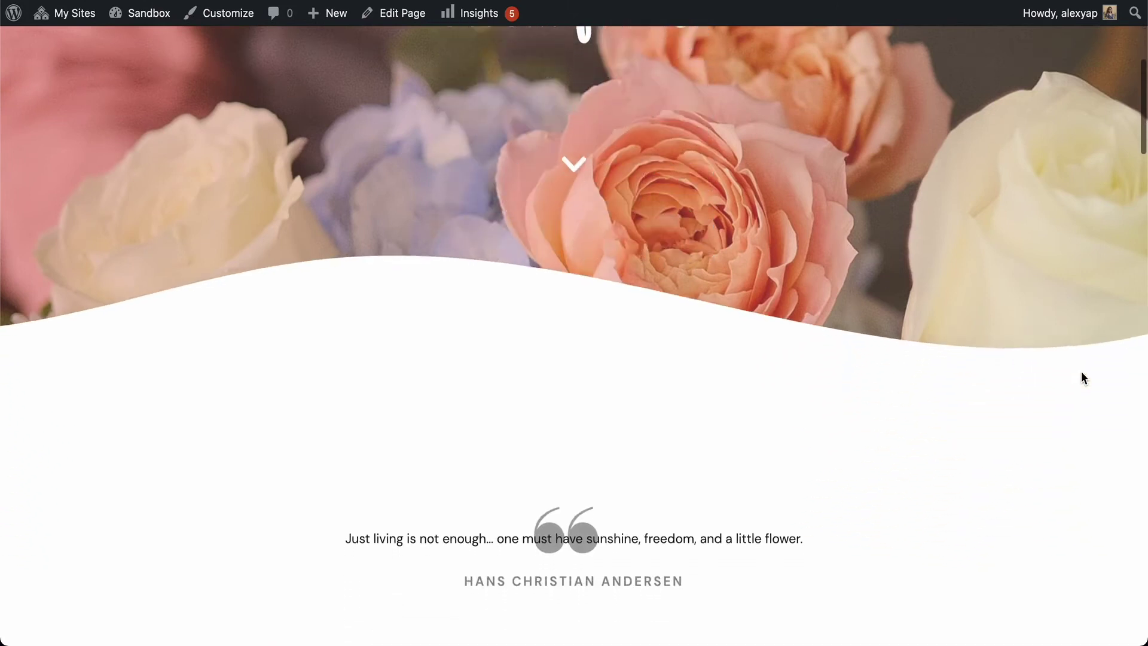
{"action": "scroll", "coordinate": [1081, 373], "scroll_direction": "down", "scroll_amount": 6}
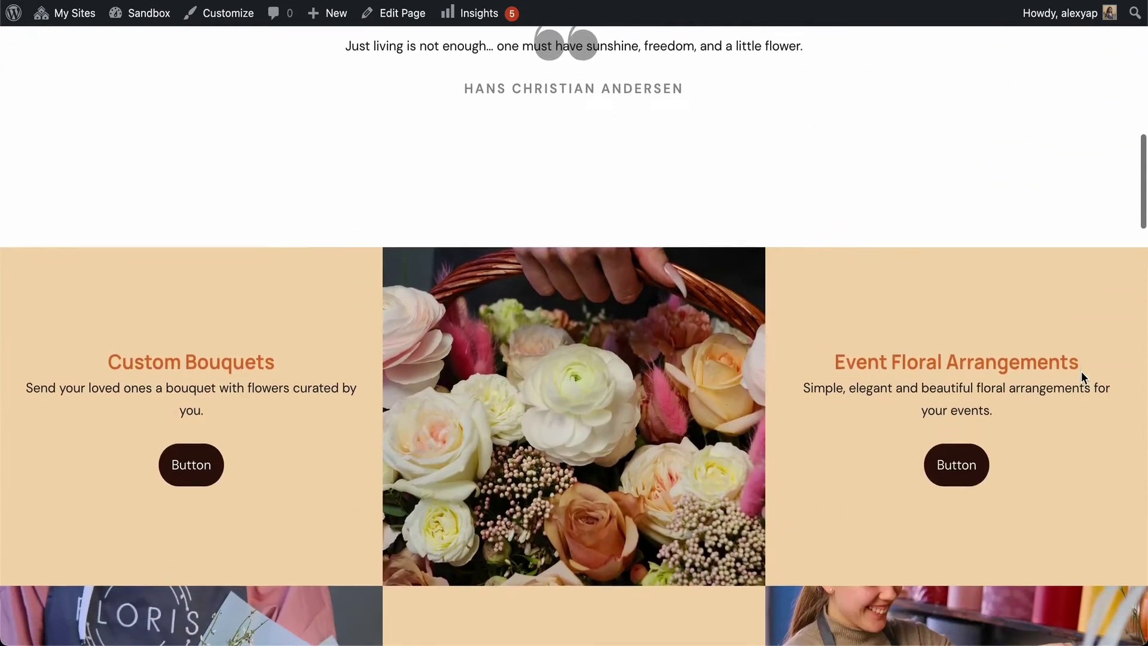
{"action": "scroll", "coordinate": [1081, 371], "scroll_direction": "down", "scroll_amount": 2}
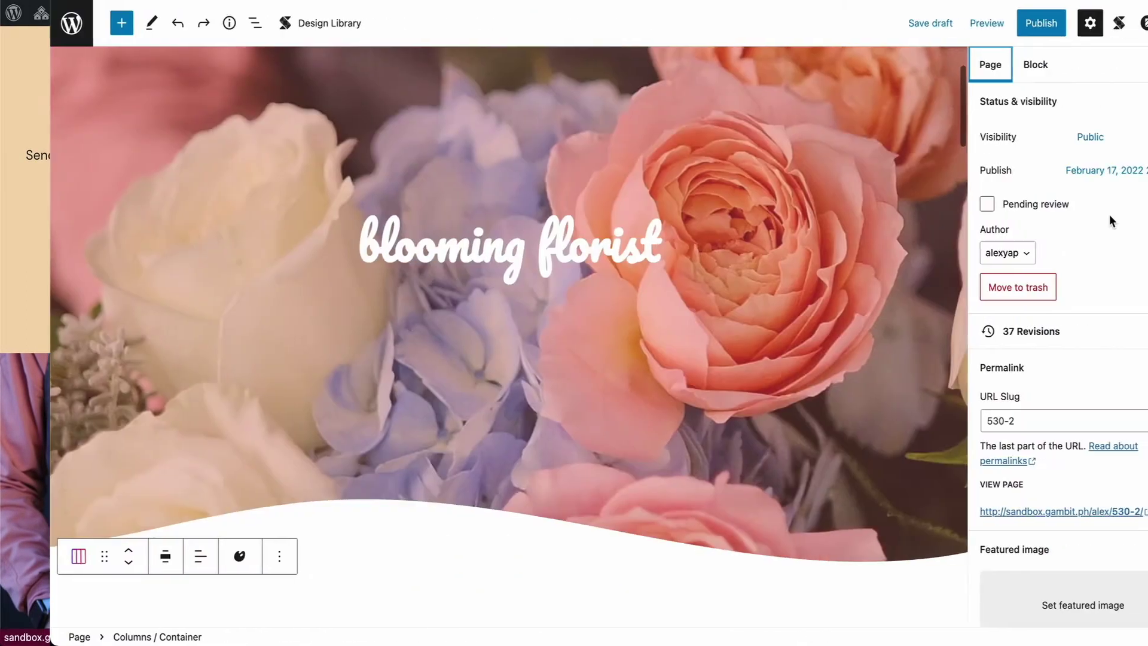
Look over the florist page's blocks in the editor, from the hero banner to the inquiries section and back
{"action": "scroll", "coordinate": [813, 319], "scroll_direction": "down", "scroll_amount": 8}
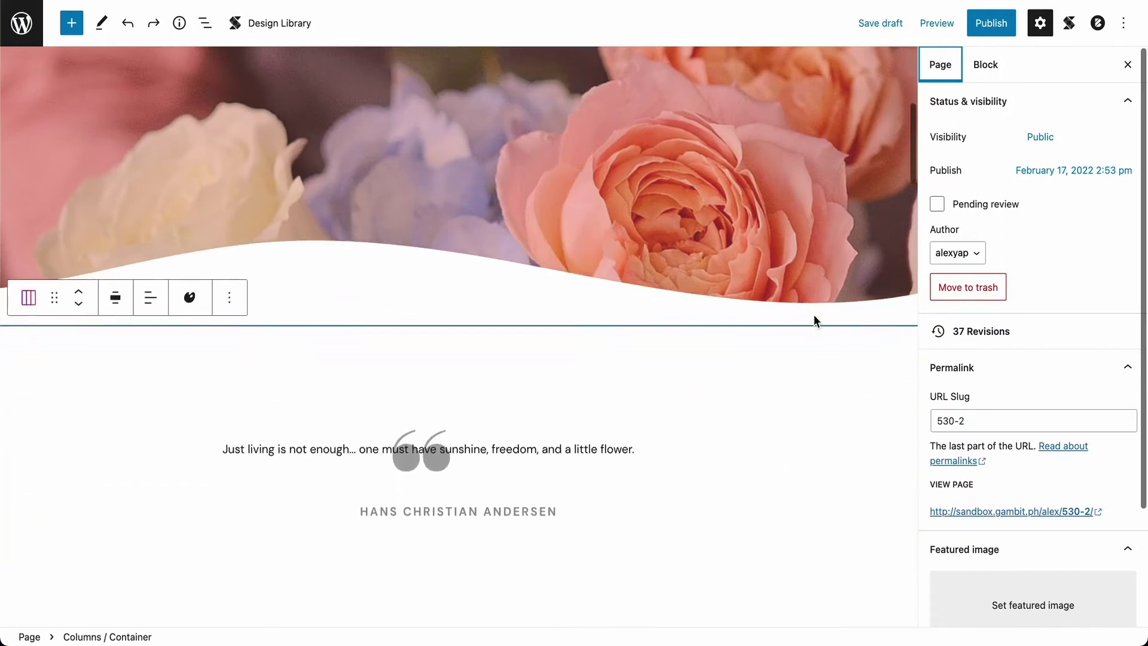
{"action": "scroll", "coordinate": [812, 320], "scroll_direction": "down", "scroll_amount": 14}
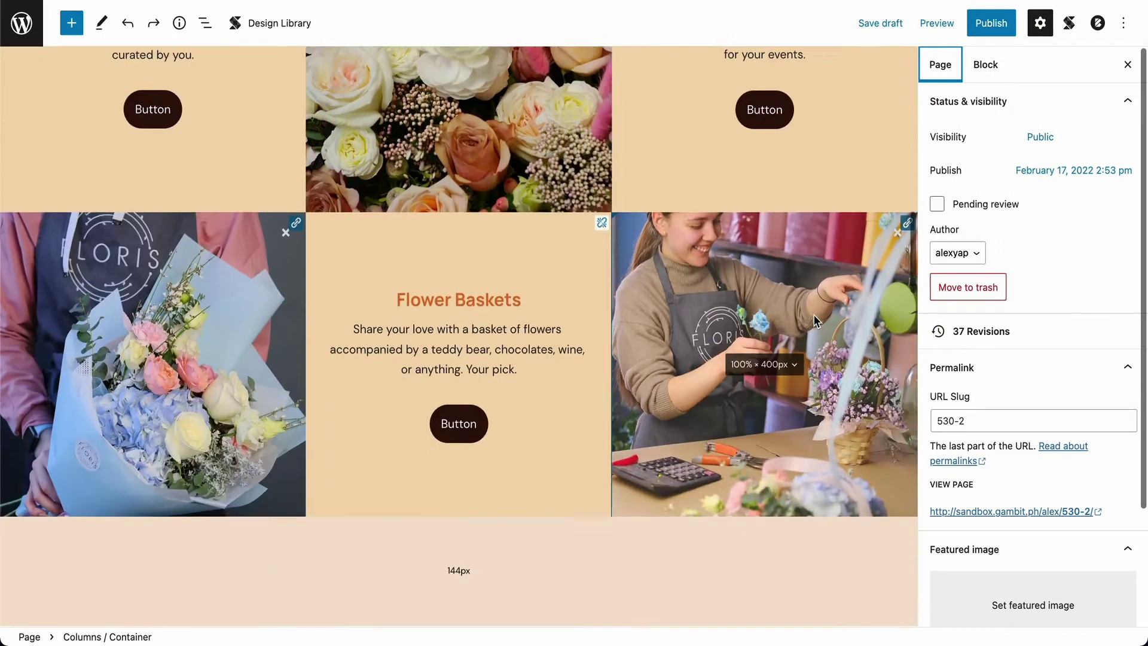
{"action": "scroll", "coordinate": [813, 315], "scroll_direction": "down", "scroll_amount": 11}
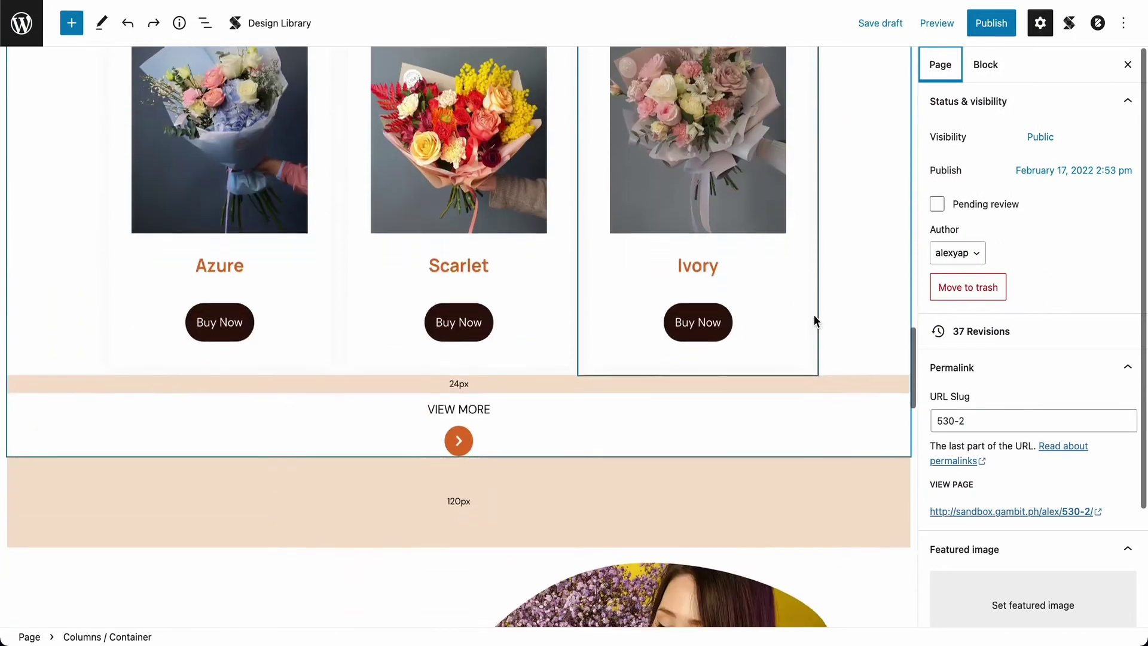
{"action": "scroll", "coordinate": [814, 319], "scroll_direction": "down", "scroll_amount": 17}
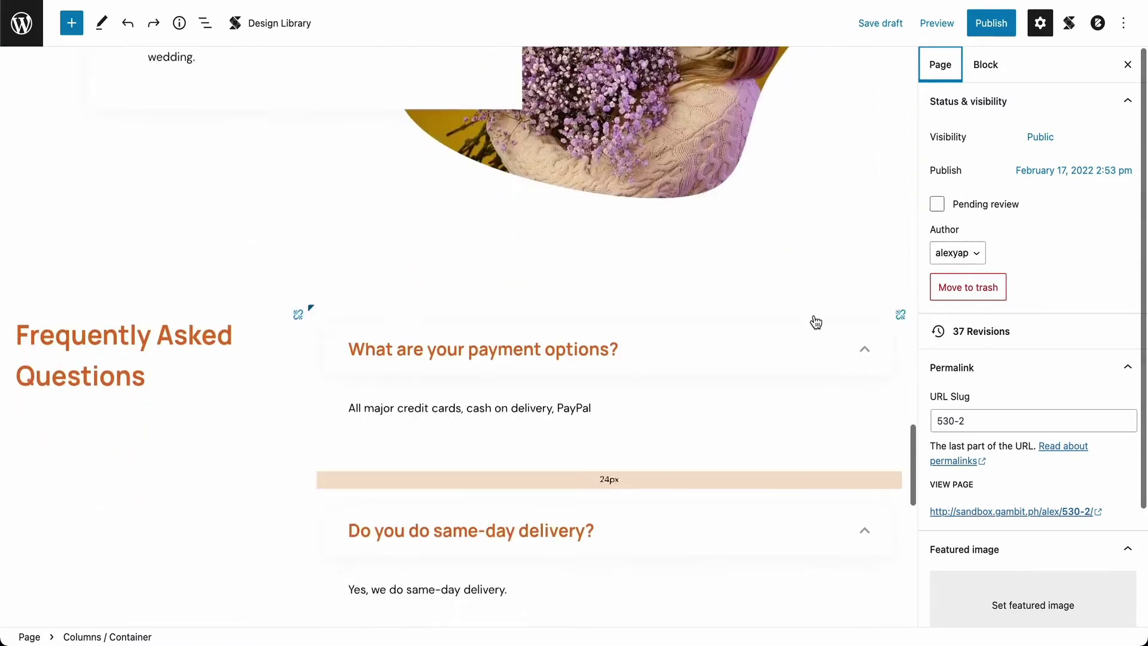
{"action": "scroll", "coordinate": [815, 321], "scroll_direction": "down", "scroll_amount": 4}
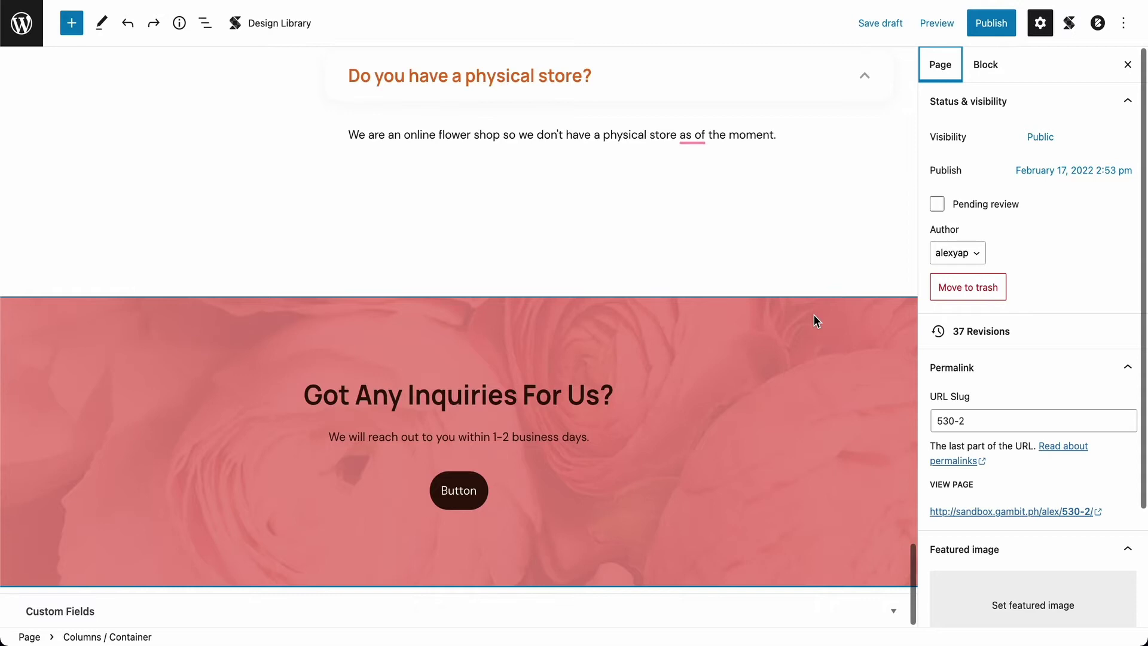
{"action": "scroll", "coordinate": [813, 315], "scroll_direction": "up", "scroll_amount": 15}
{"action": "scroll", "coordinate": [814, 315], "scroll_direction": "up", "scroll_amount": 20}
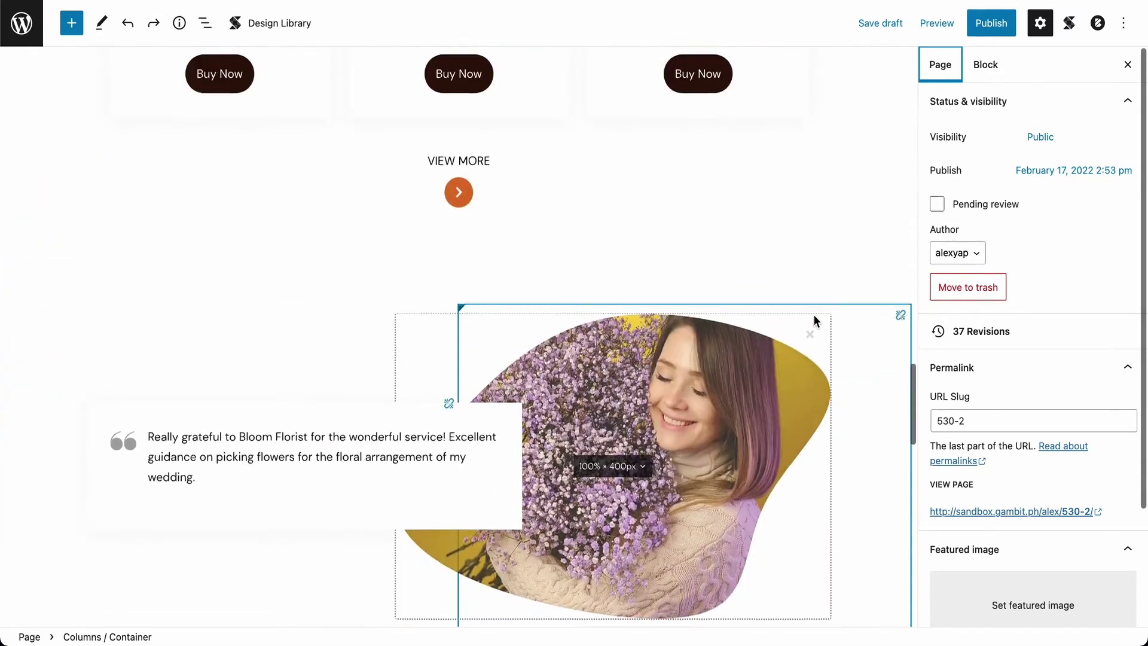
{"action": "scroll", "coordinate": [812, 314], "scroll_direction": "up", "scroll_amount": 8}
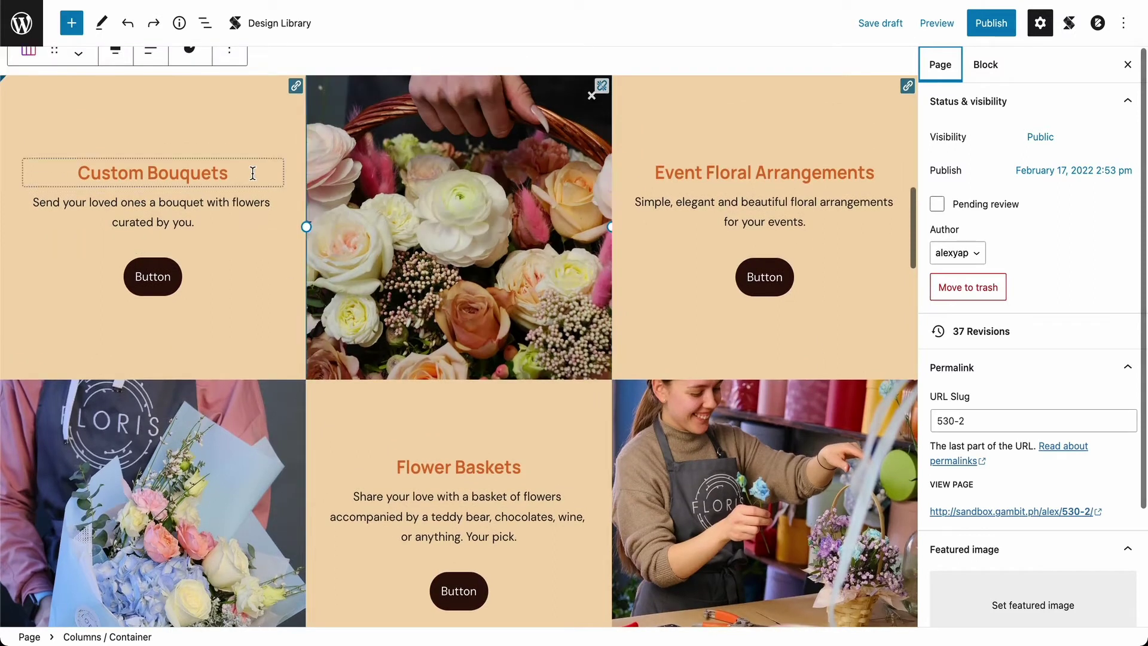
Set the hover-state container background color of the Custom Bouquets column to Peachy (EA8A81)
{"action": "left_click", "coordinate": [224, 106]}
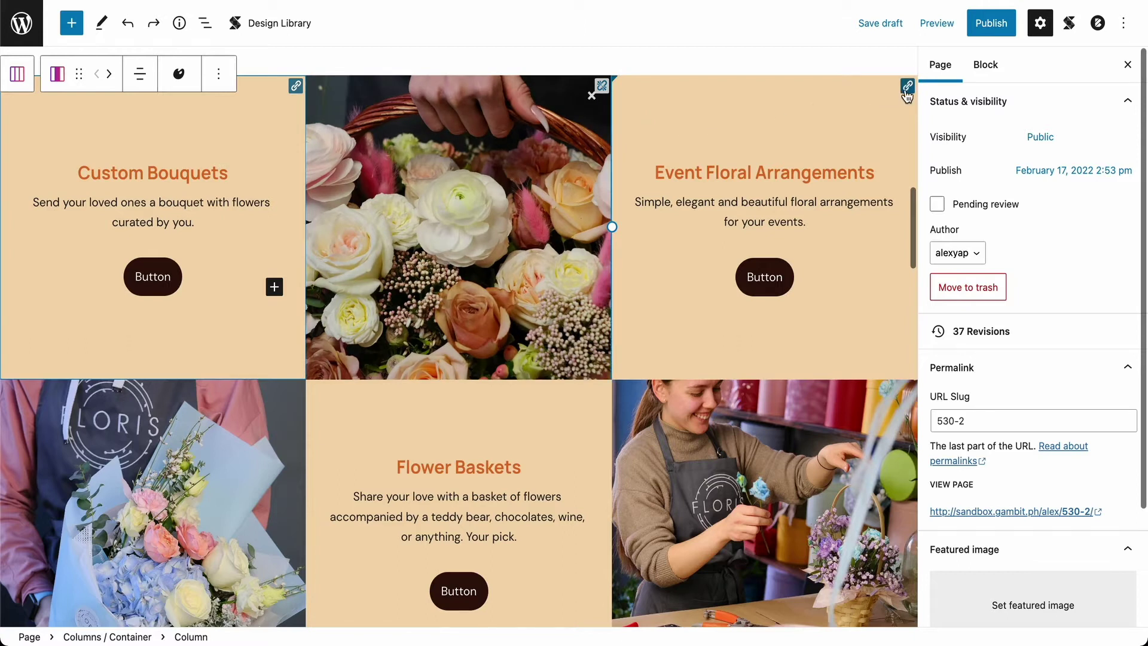
{"action": "mouse_move", "coordinate": [907, 94]}
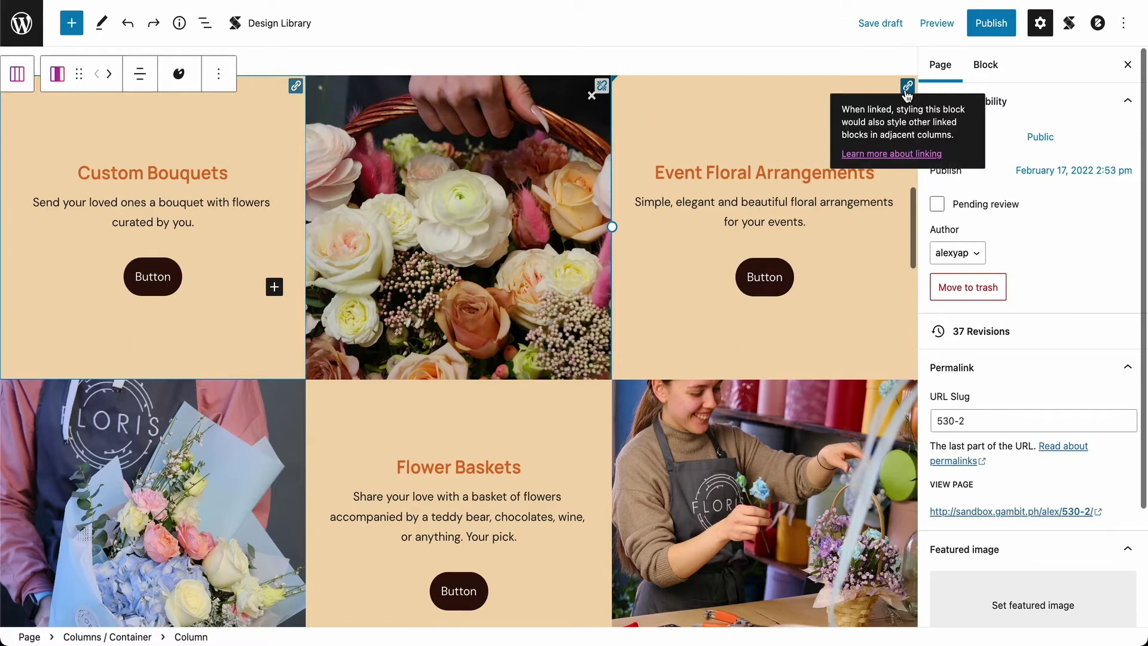
{"action": "left_click", "coordinate": [985, 64]}
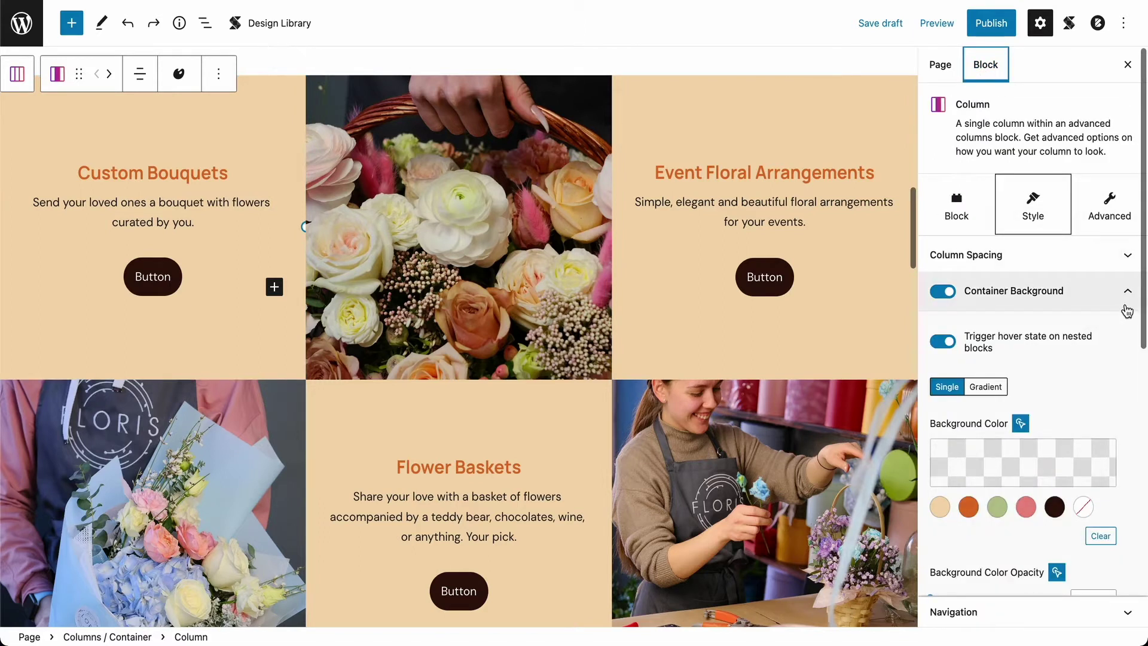
{"action": "scroll", "coordinate": [1127, 311], "scroll_direction": "down", "scroll_amount": 3}
{"action": "mouse_move", "coordinate": [1020, 286]}
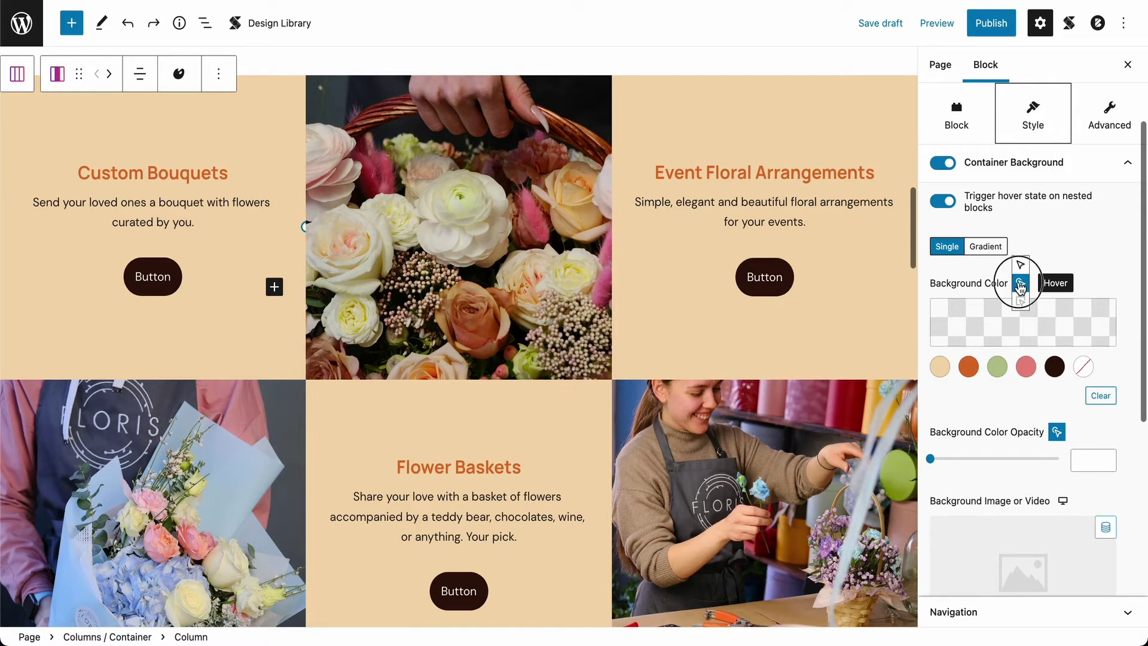
{"action": "left_click", "coordinate": [1020, 286]}
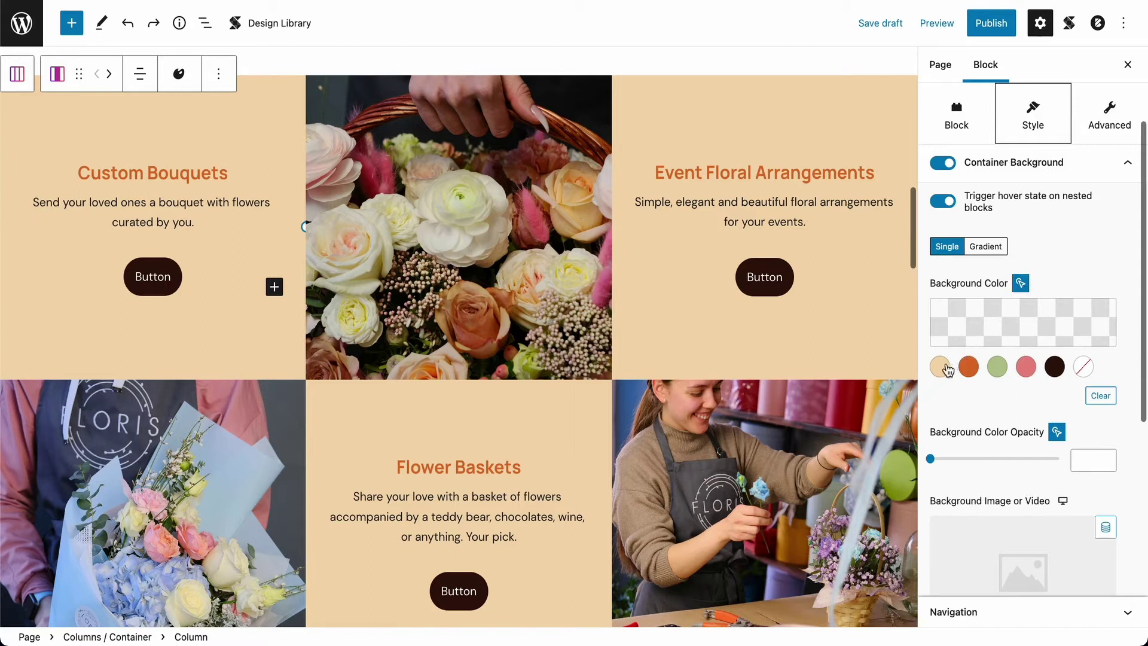
{"action": "left_click", "coordinate": [1024, 367]}
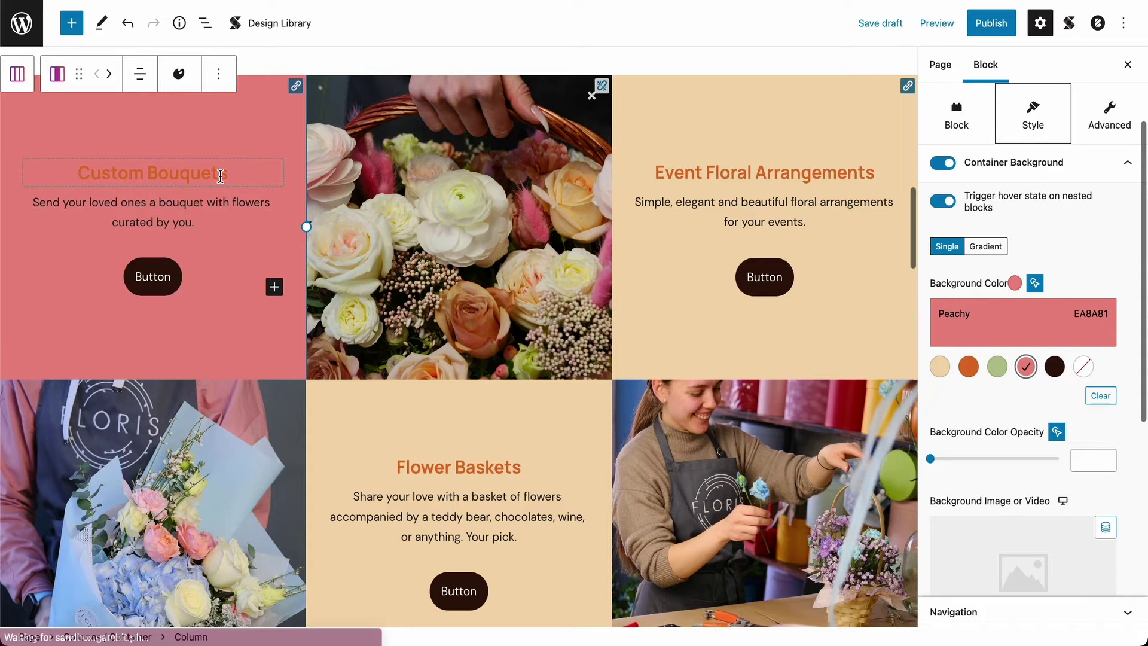
Set the Custom Bouquets heading's text color to Creme (F4D8AE) for the state when its parent column is hovered
{"action": "left_click", "coordinate": [221, 175]}
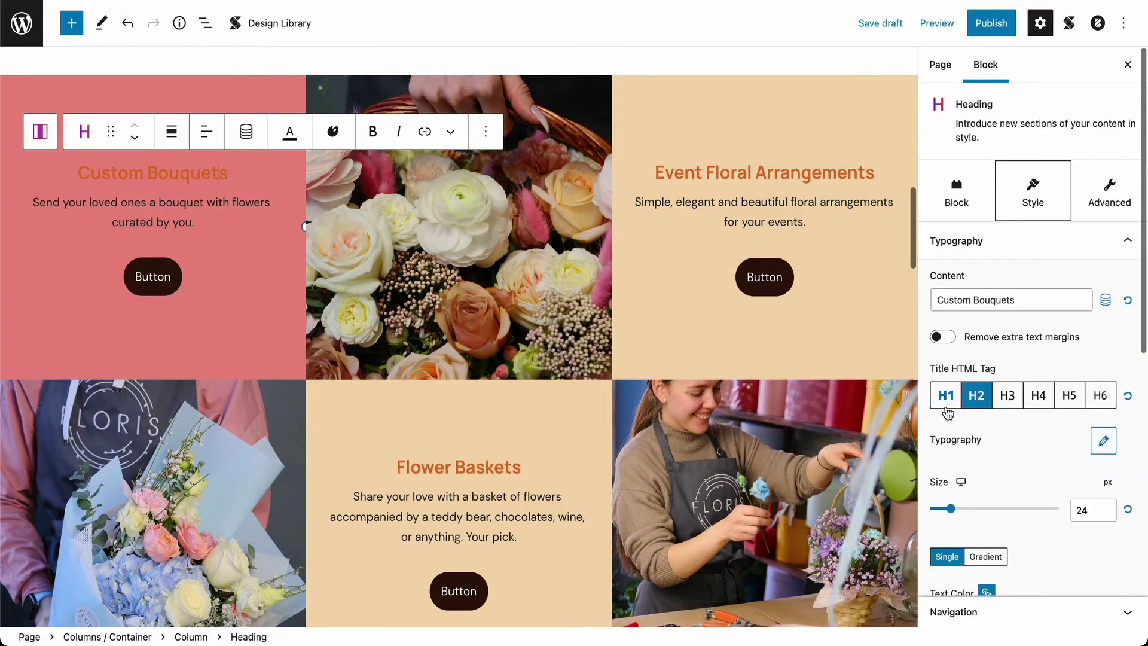
{"action": "scroll", "coordinate": [947, 407], "scroll_direction": "down", "scroll_amount": 3}
{"action": "left_click", "coordinate": [987, 410]}
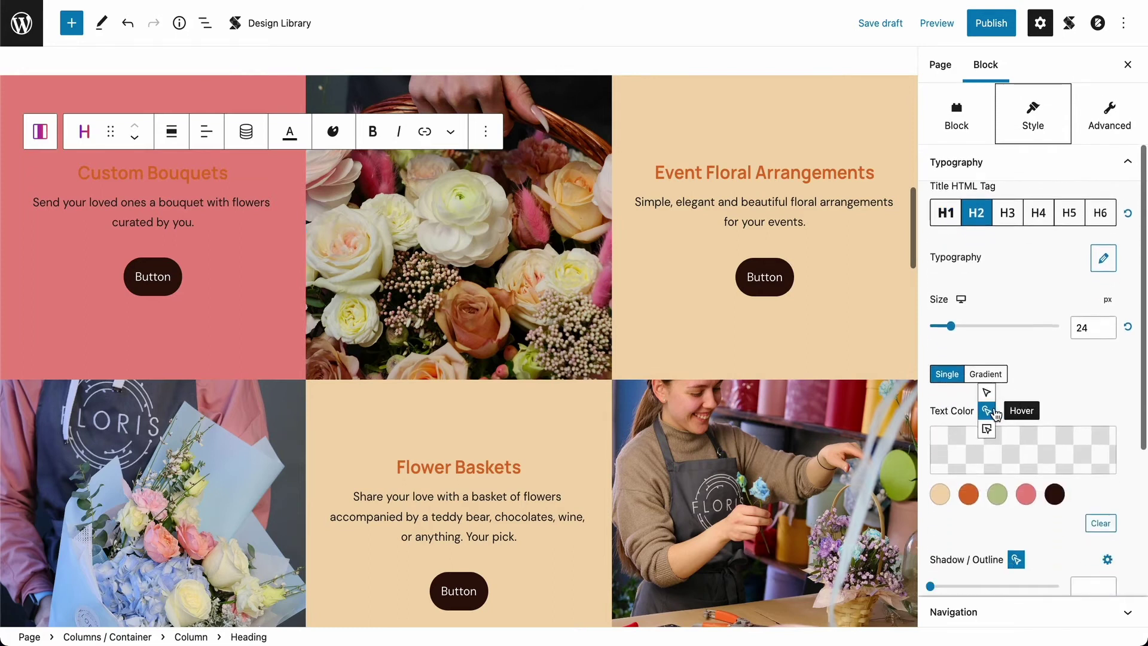
{"action": "left_click", "coordinate": [987, 429]}
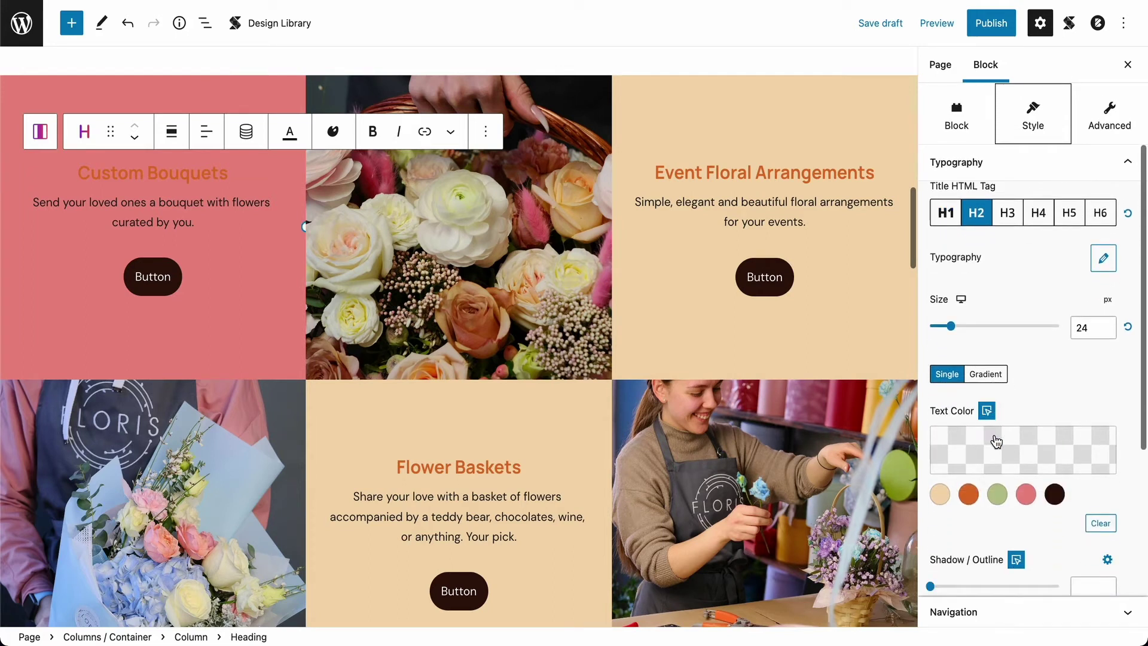
{"action": "left_click", "coordinate": [939, 494]}
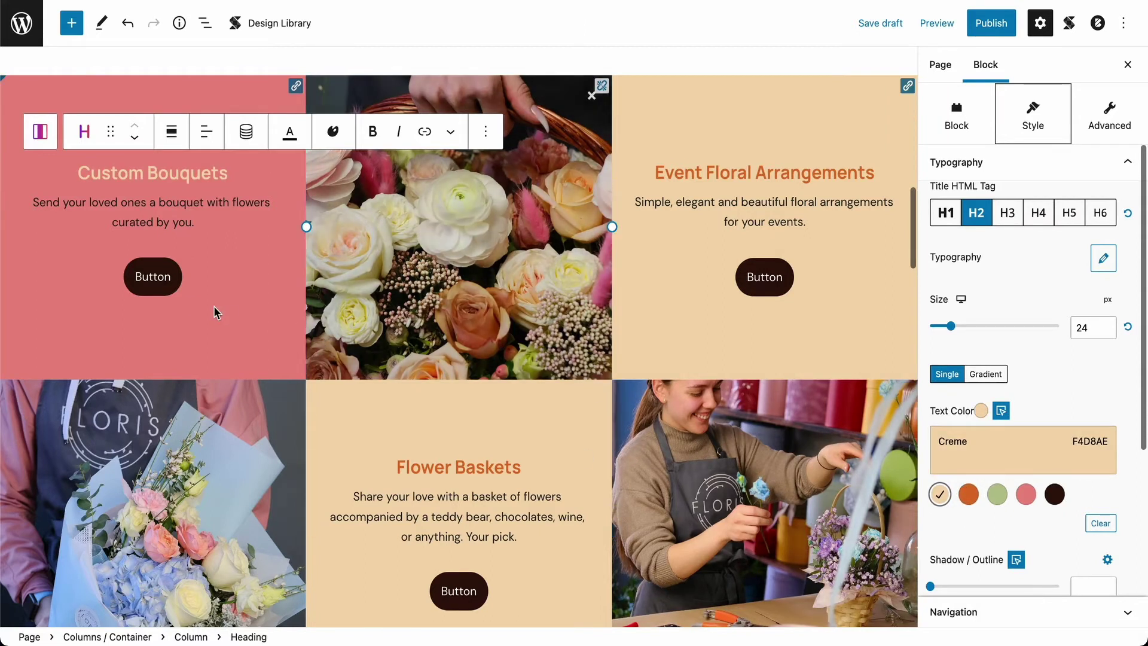
Give the Custom Bouquets button a Creme color and Black Cherry text for the parent-hovered state, and save the draft
{"action": "left_click", "coordinate": [157, 293]}
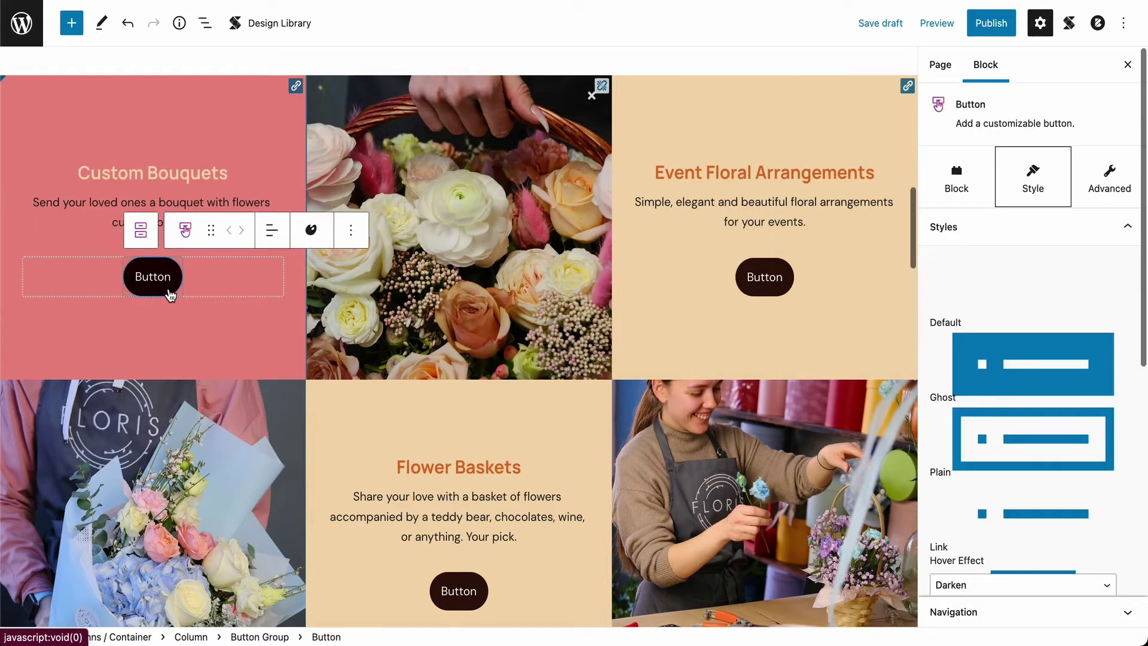
{"action": "left_click", "coordinate": [953, 227]}
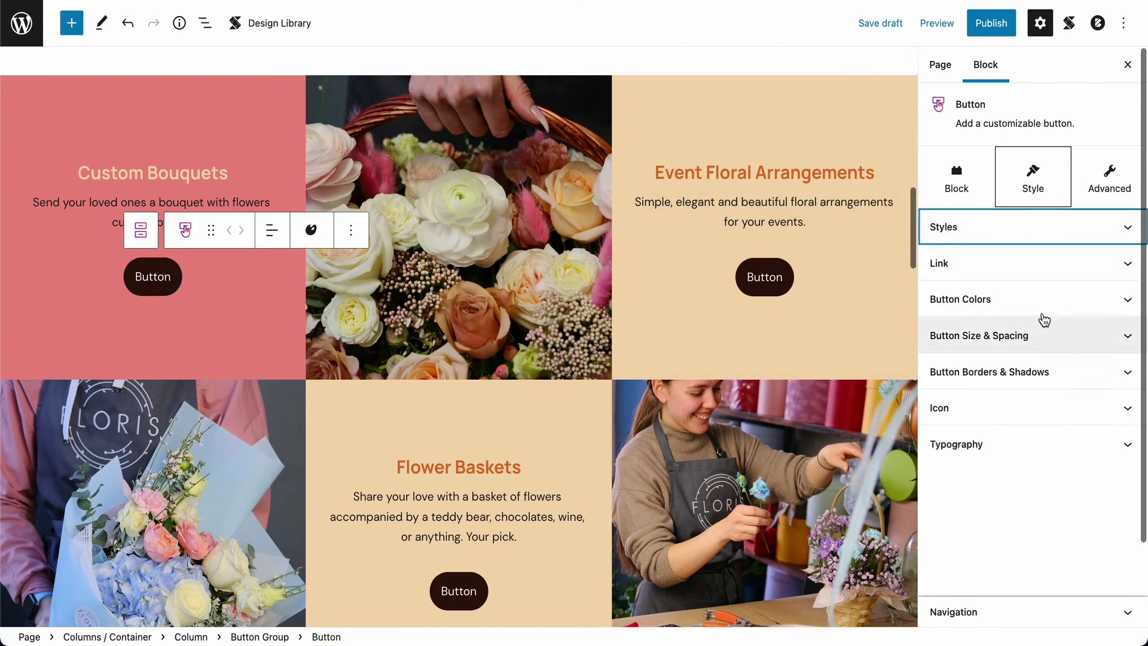
{"action": "left_click", "coordinate": [1047, 304]}
{"action": "left_click", "coordinate": [940, 365]}
{"action": "left_click", "coordinate": [1054, 514]}
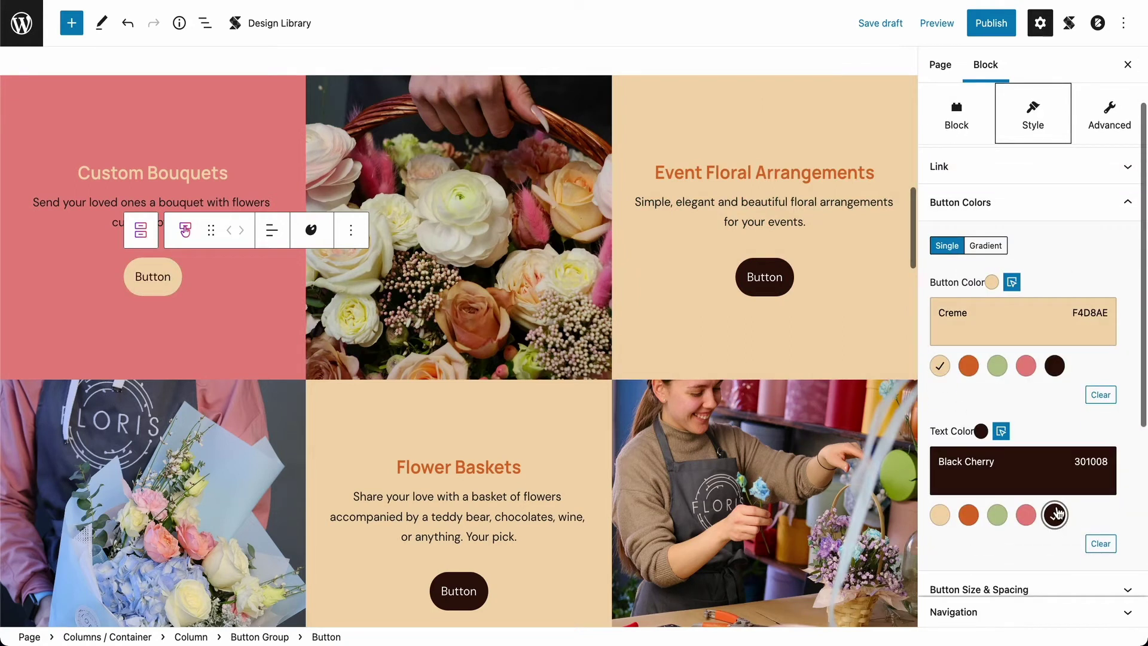
{"action": "left_click", "coordinate": [879, 24]}
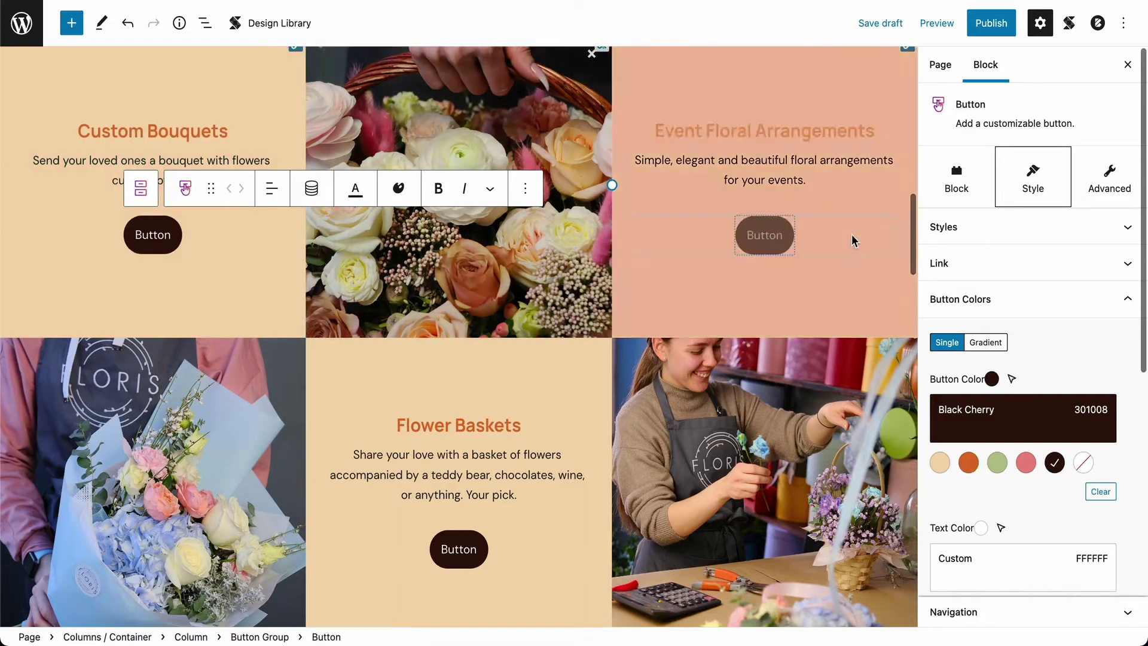
Give the Custom Bouquets button a 0.3-second transition duration and a hover-state Translate Y of -3
{"action": "left_click", "coordinate": [1093, 190]}
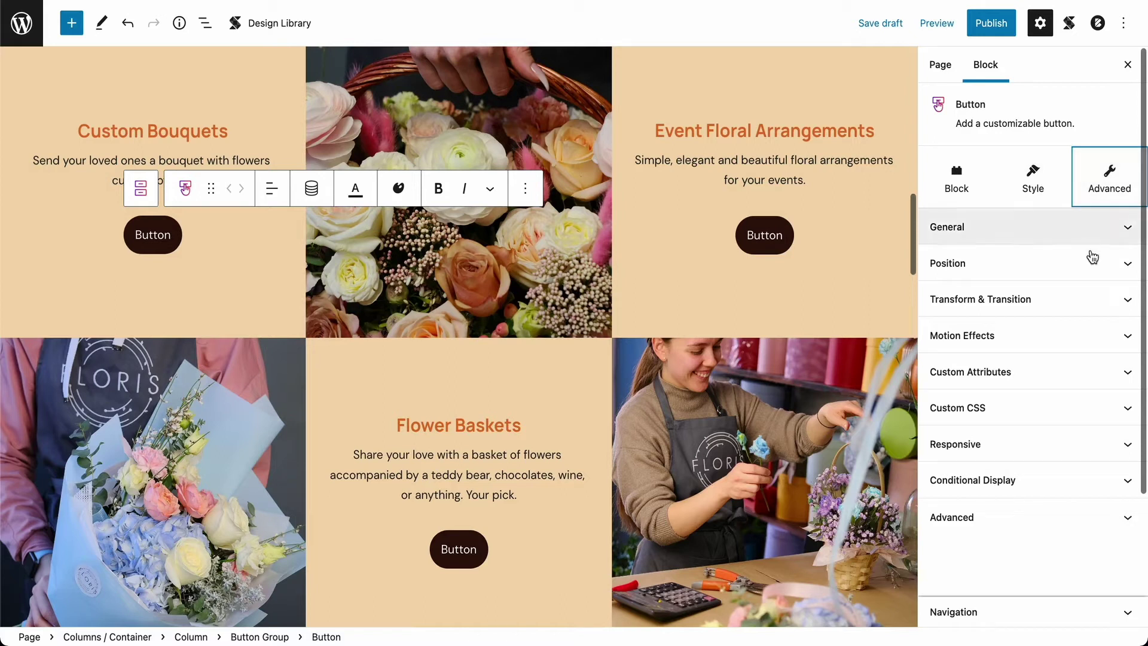
{"action": "left_click", "coordinate": [1102, 300]}
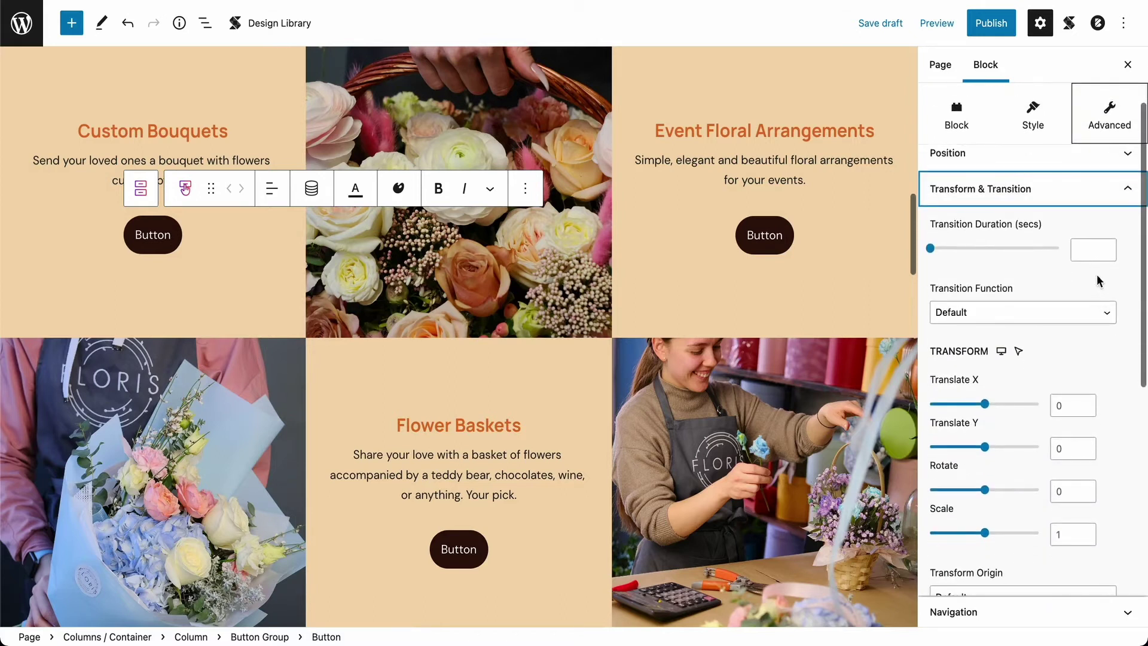
{"action": "left_click", "coordinate": [1089, 248]}
{"action": "type", "text": "0.3"}
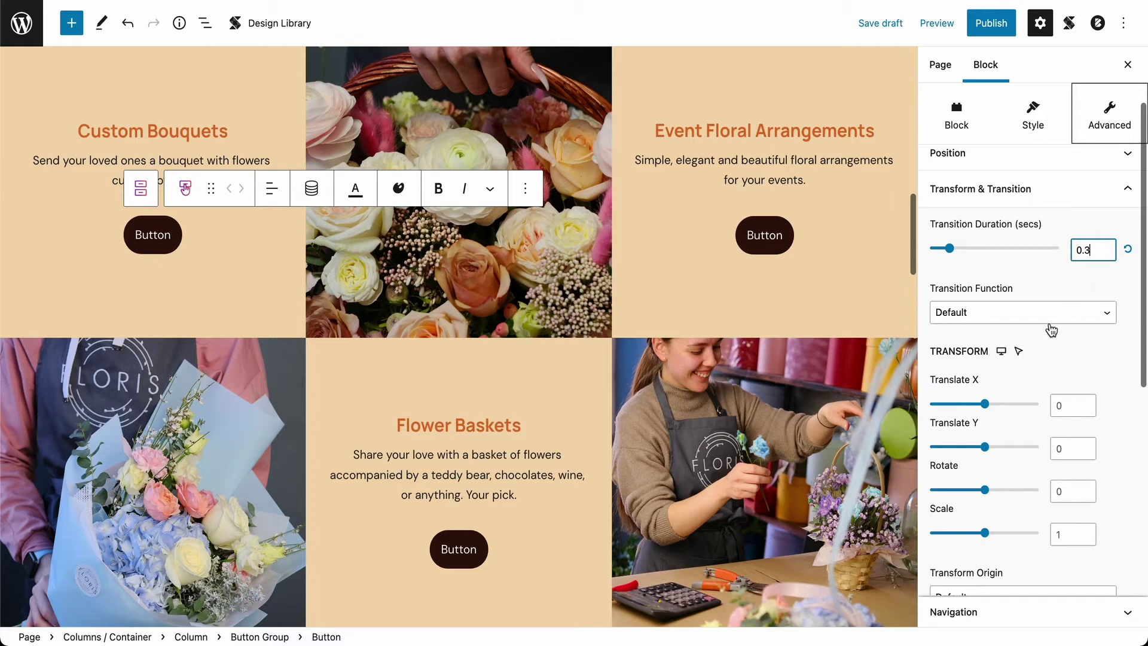
{"action": "left_click", "coordinate": [1019, 353]}
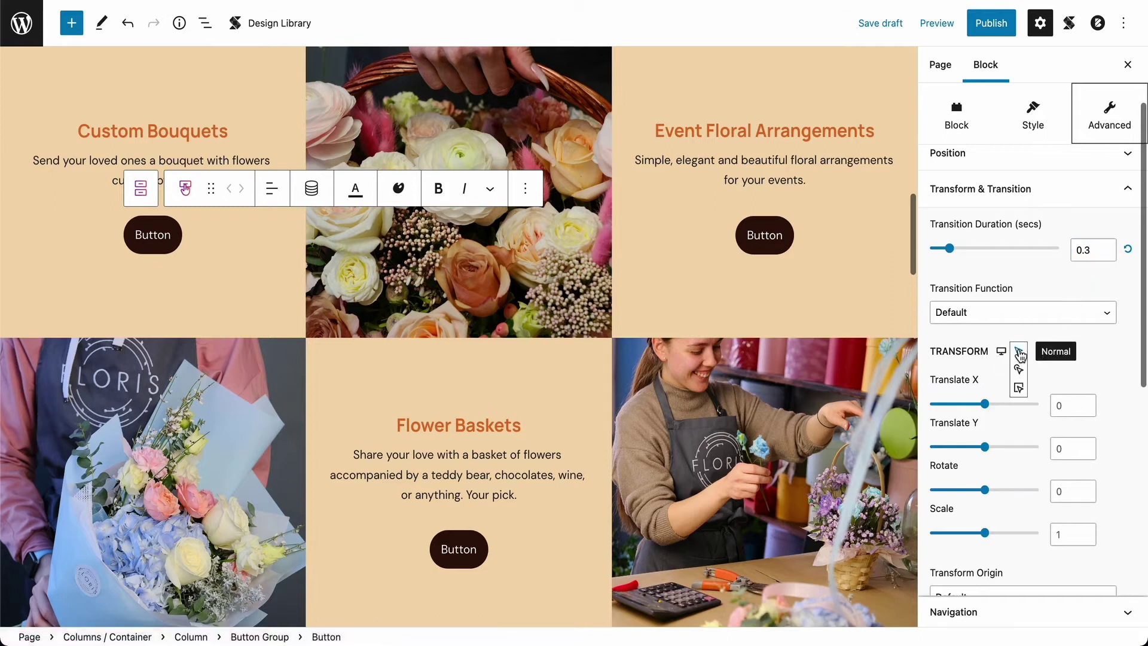
{"action": "left_click", "coordinate": [1020, 370]}
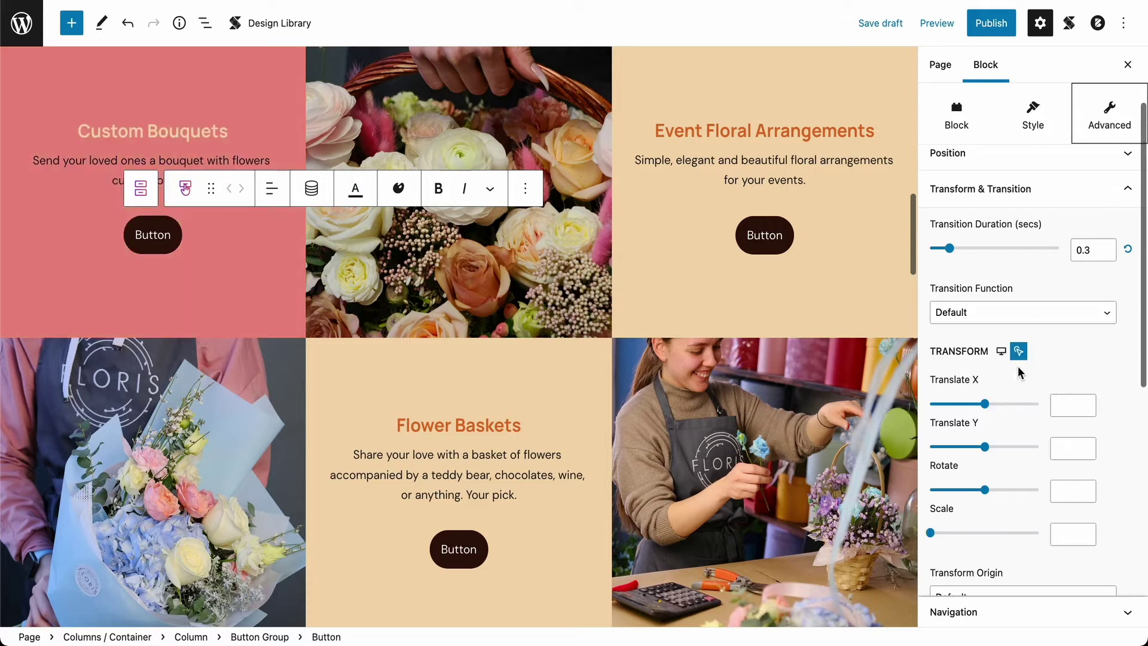
{"action": "left_click", "coordinate": [1063, 442]}
{"action": "type", "text": "-3"}
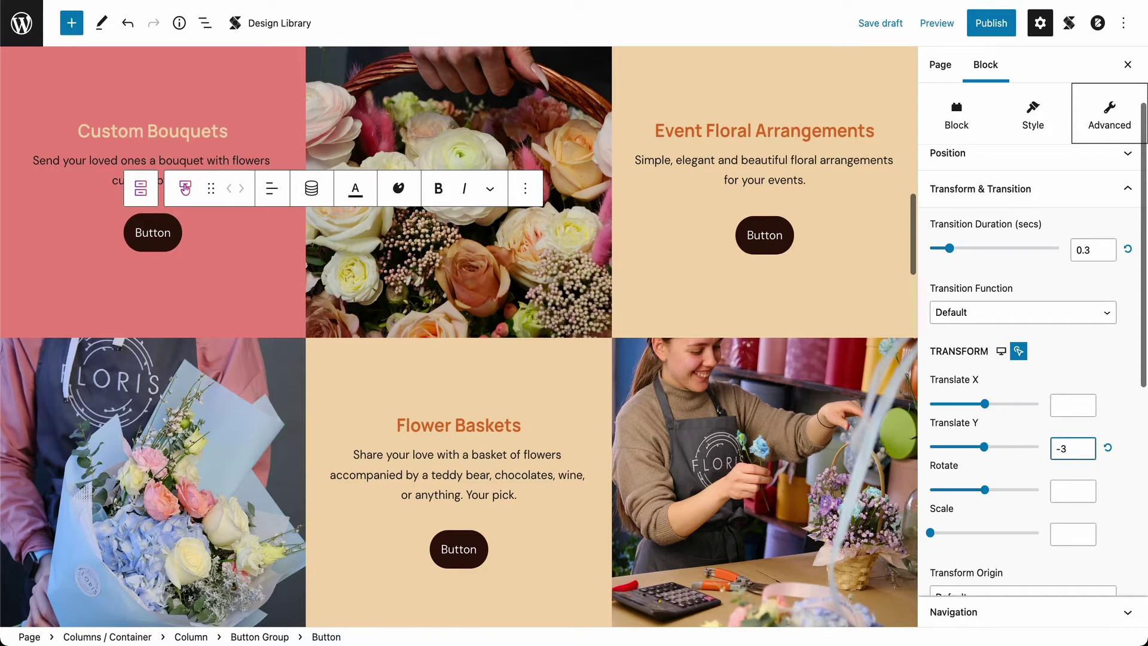
Save the draft and preview the page in a new tab to check the hover effects on the service columns
{"action": "left_click", "coordinate": [881, 22]}
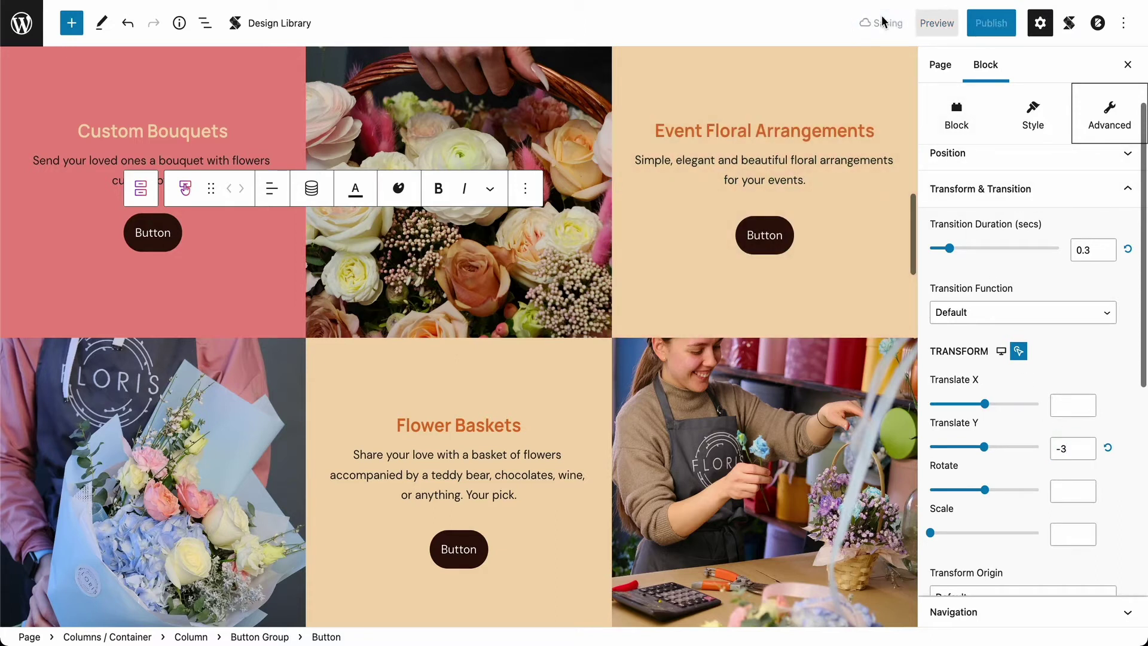
{"action": "left_click", "coordinate": [935, 27]}
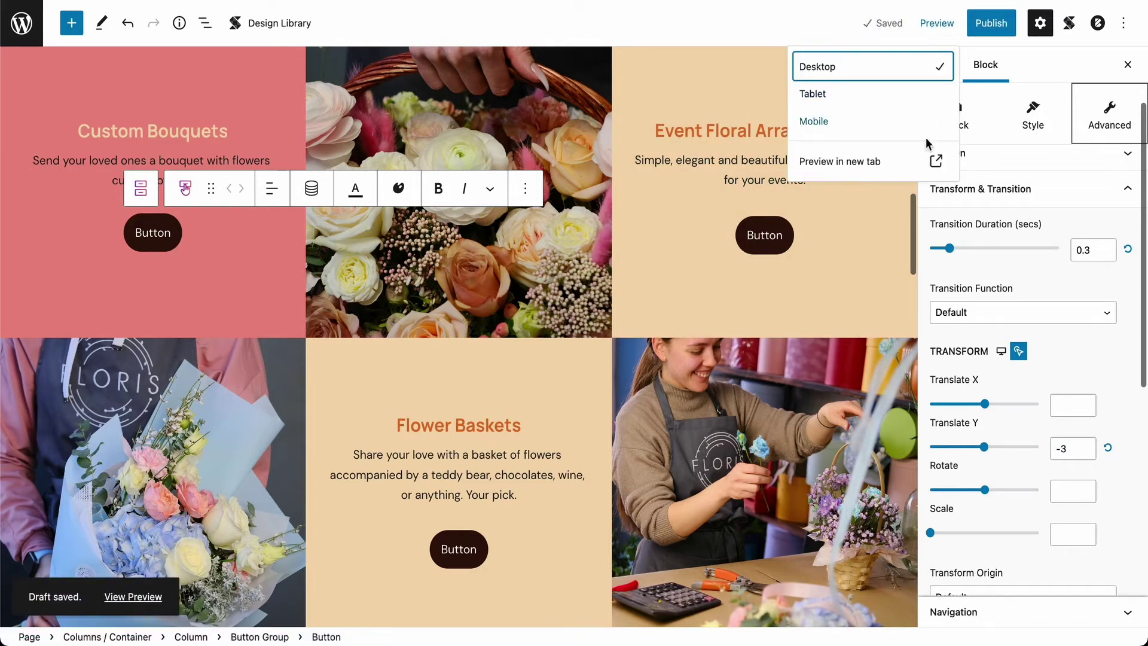
{"action": "left_click", "coordinate": [924, 161]}
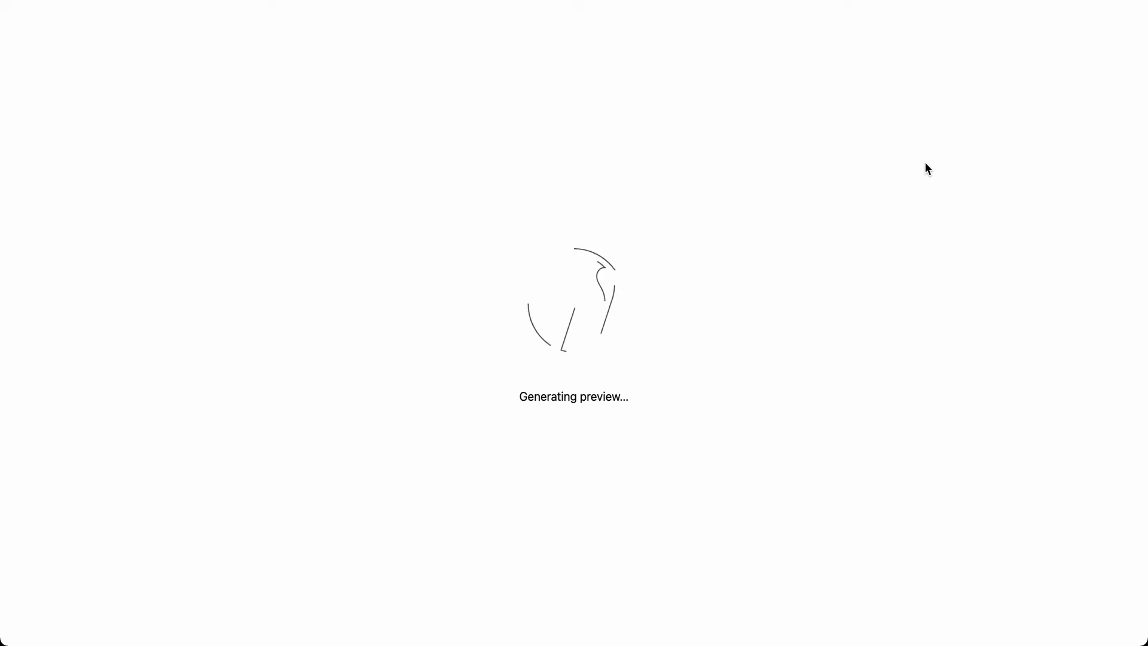
{"action": "scroll", "coordinate": [924, 162], "scroll_direction": "down", "scroll_amount": 10}
{"action": "scroll", "coordinate": [924, 162], "scroll_direction": "down", "scroll_amount": 2}
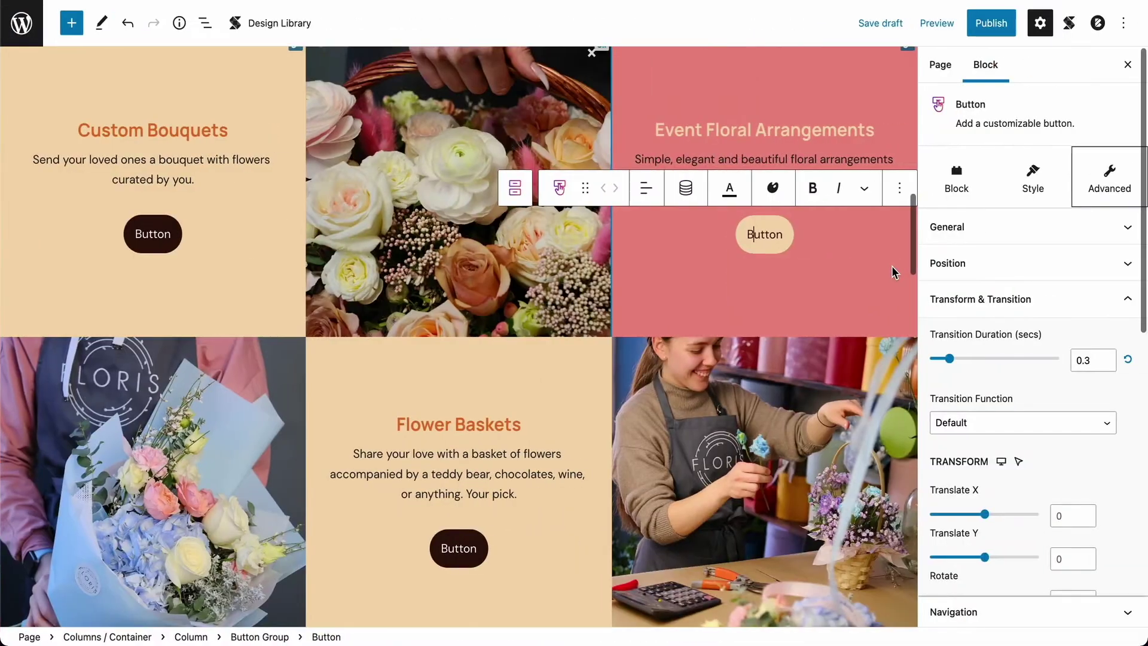
Give the Azure image in the Floral Arrangements section a Creme (F4D8AE) overlay with 0.4 opacity
{"action": "scroll", "coordinate": [892, 272], "scroll_direction": "down", "scroll_amount": 10}
{"action": "scroll", "coordinate": [892, 272], "scroll_direction": "down", "scroll_amount": 3}
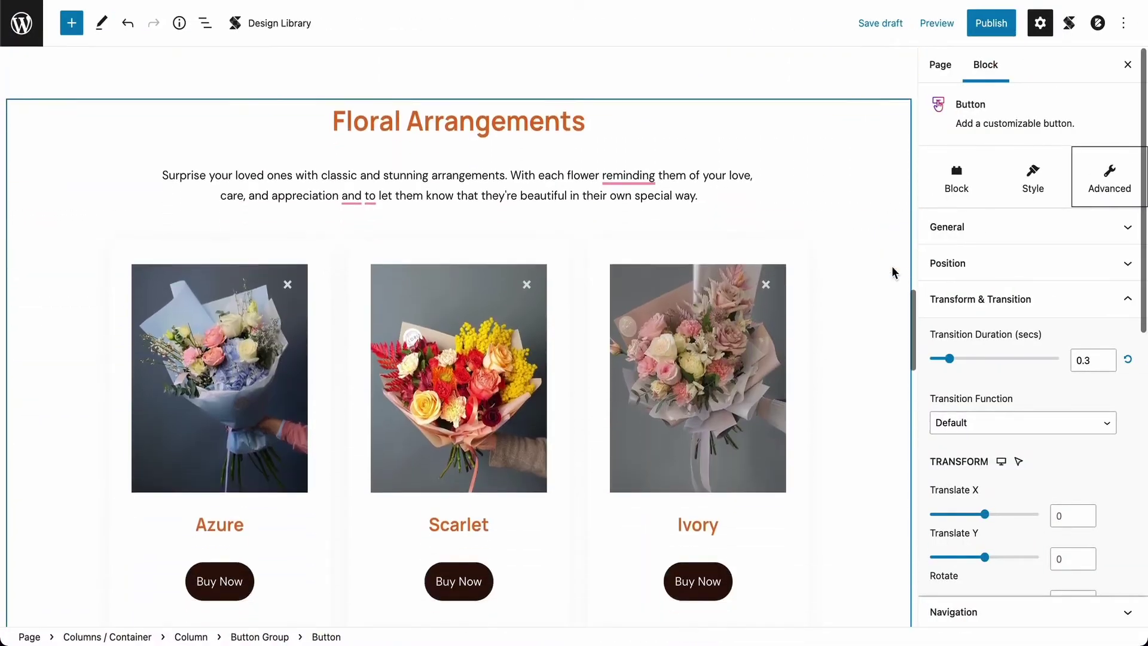
{"action": "left_click", "coordinate": [270, 384]}
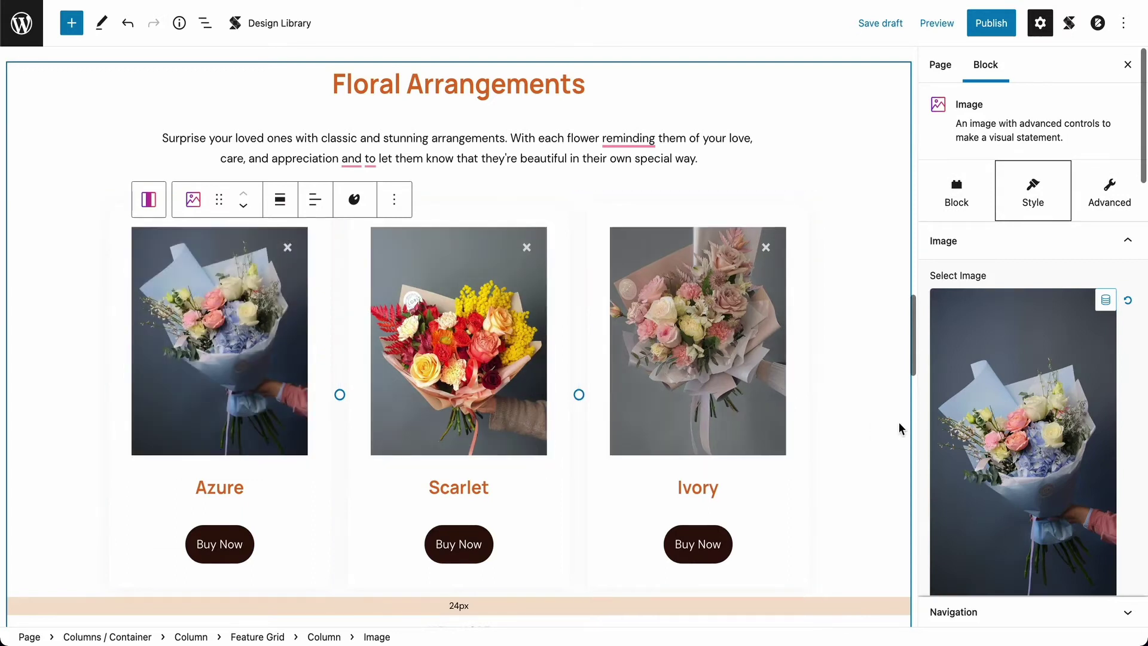
{"action": "scroll", "coordinate": [994, 412], "scroll_direction": "down", "scroll_amount": 6}
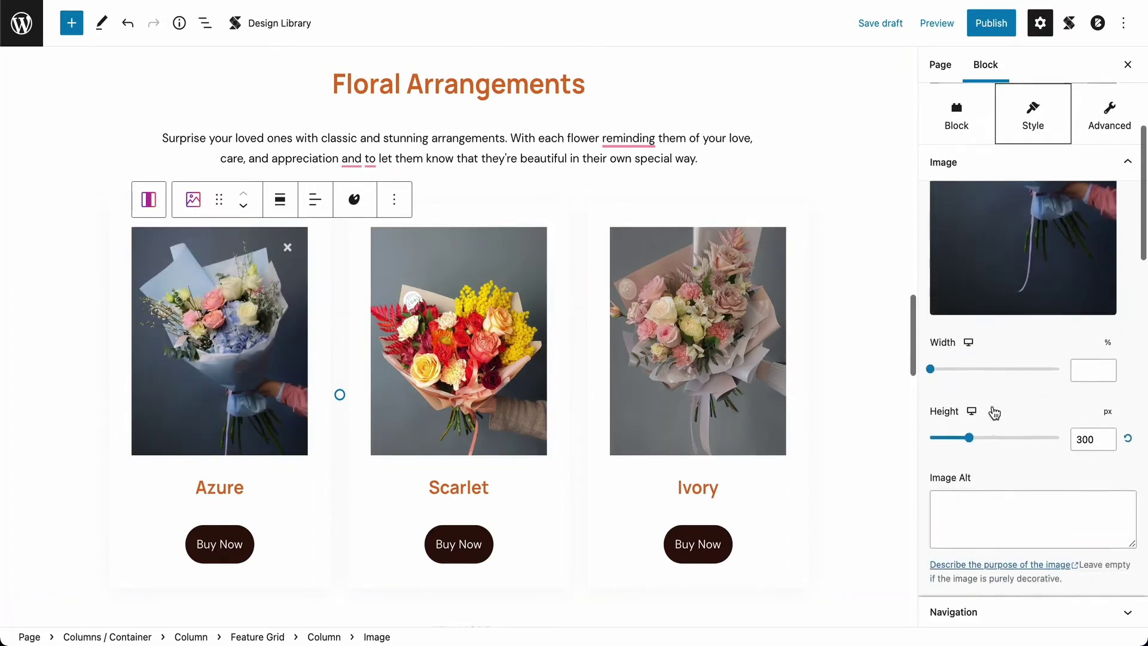
{"action": "scroll", "coordinate": [994, 413], "scroll_direction": "down", "scroll_amount": 7}
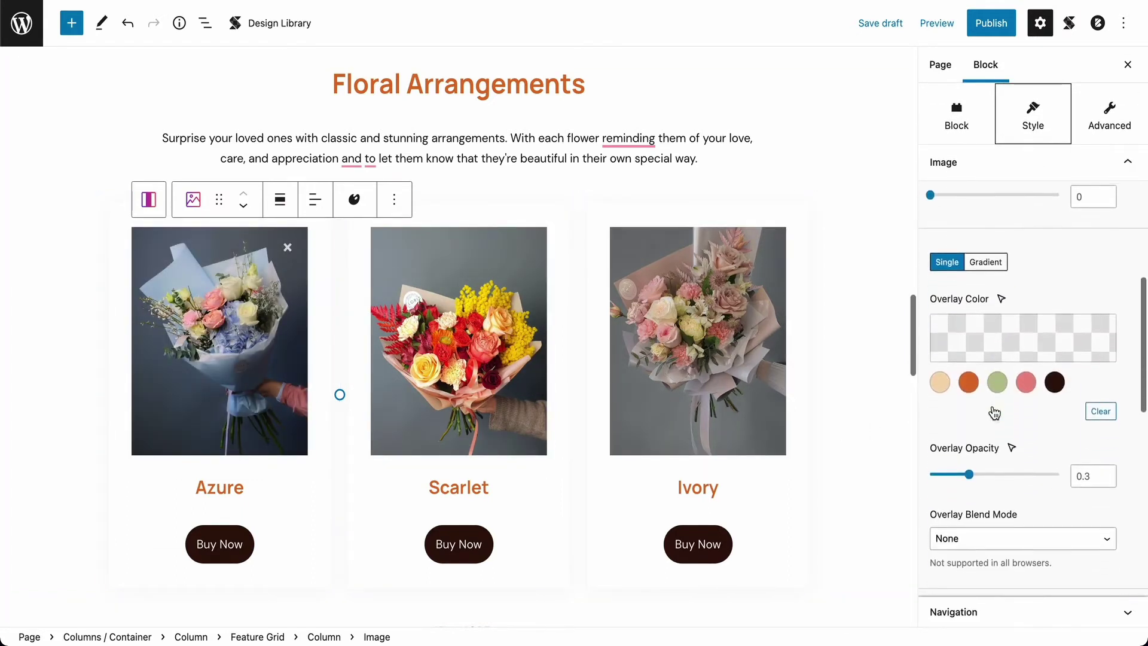
{"action": "left_click", "coordinate": [1086, 474]}
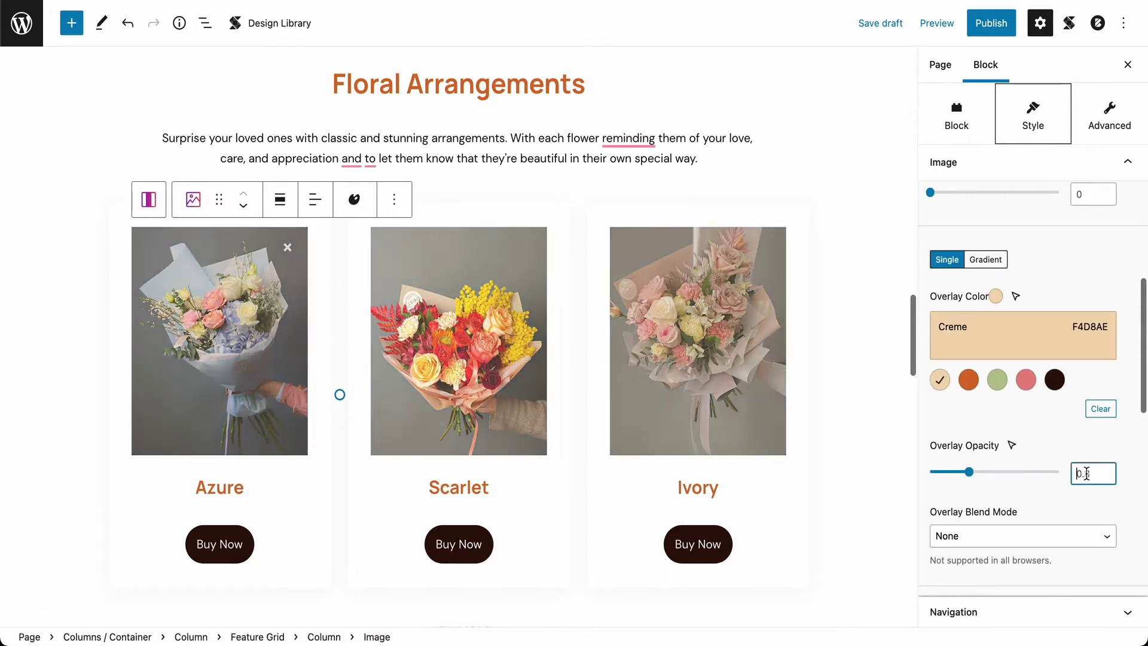
{"action": "key", "text": "BackSpace"}
{"action": "type", "text": "4"}
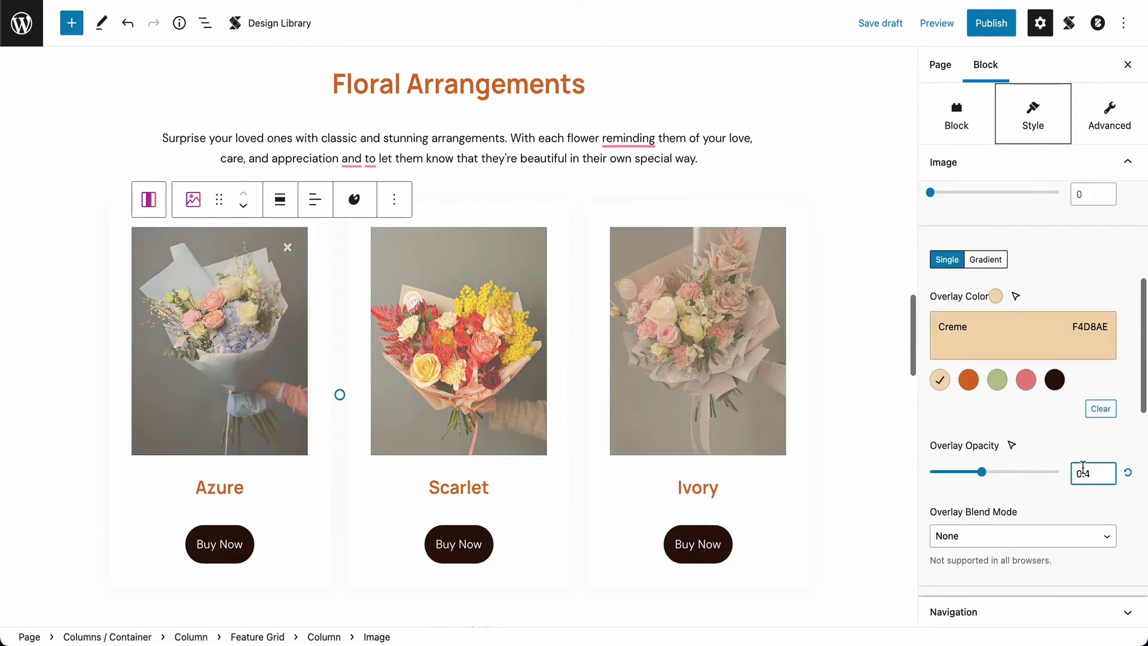
Clear the Azure image's overlay color and set its overlay opacity to 0 for the parent-hovered state
{"action": "left_click", "coordinate": [1014, 296]}
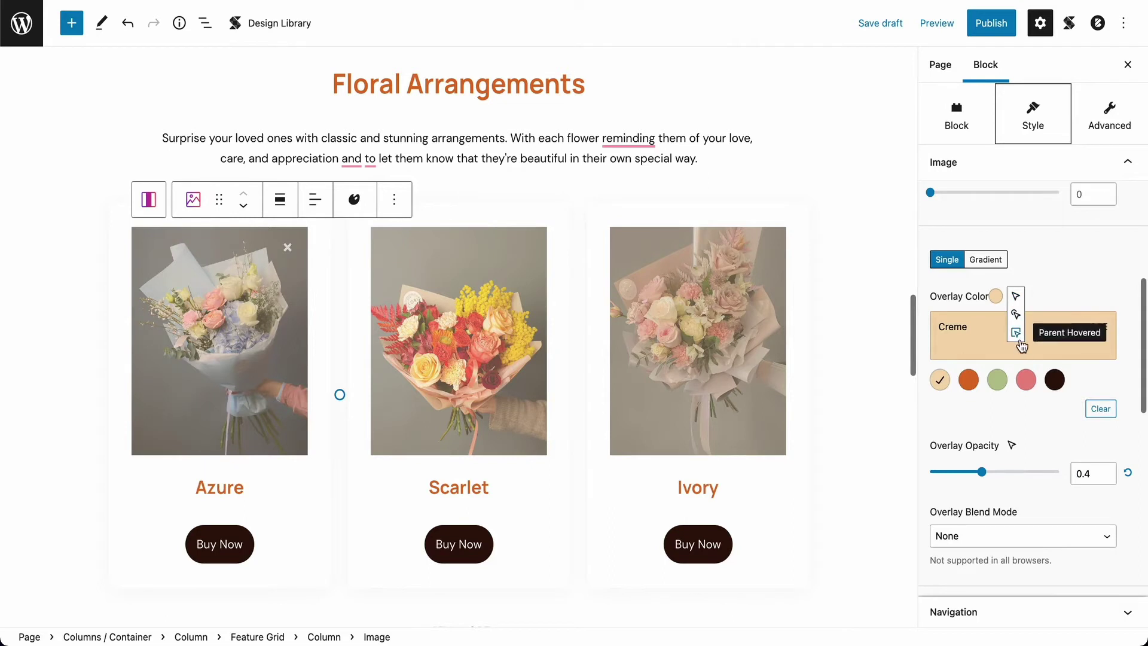
{"action": "left_click", "coordinate": [1017, 336]}
{"action": "left_click", "coordinate": [1108, 408]}
{"action": "left_click", "coordinate": [1095, 475]}
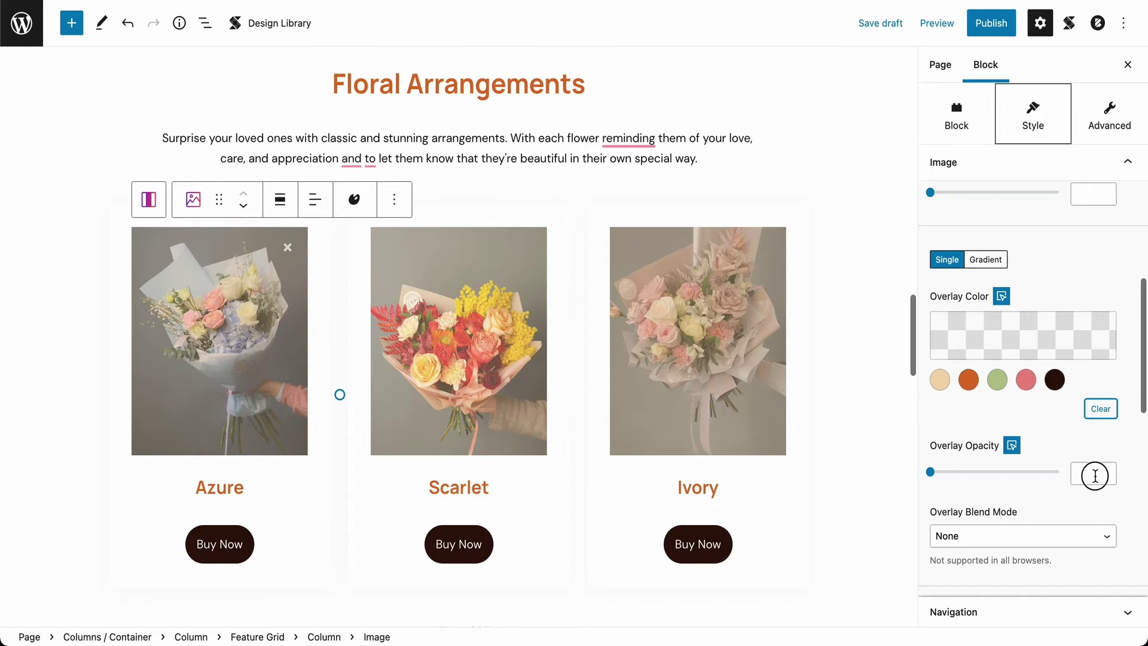
{"action": "left_click", "coordinate": [1095, 475]}
{"action": "type", "text": "0"}
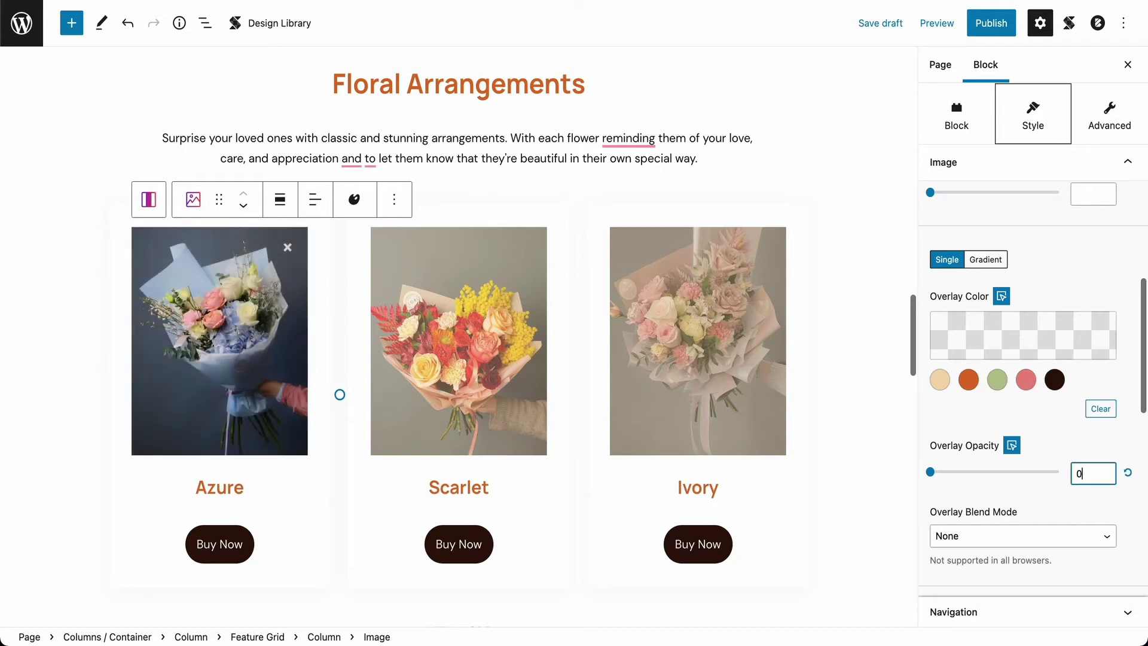
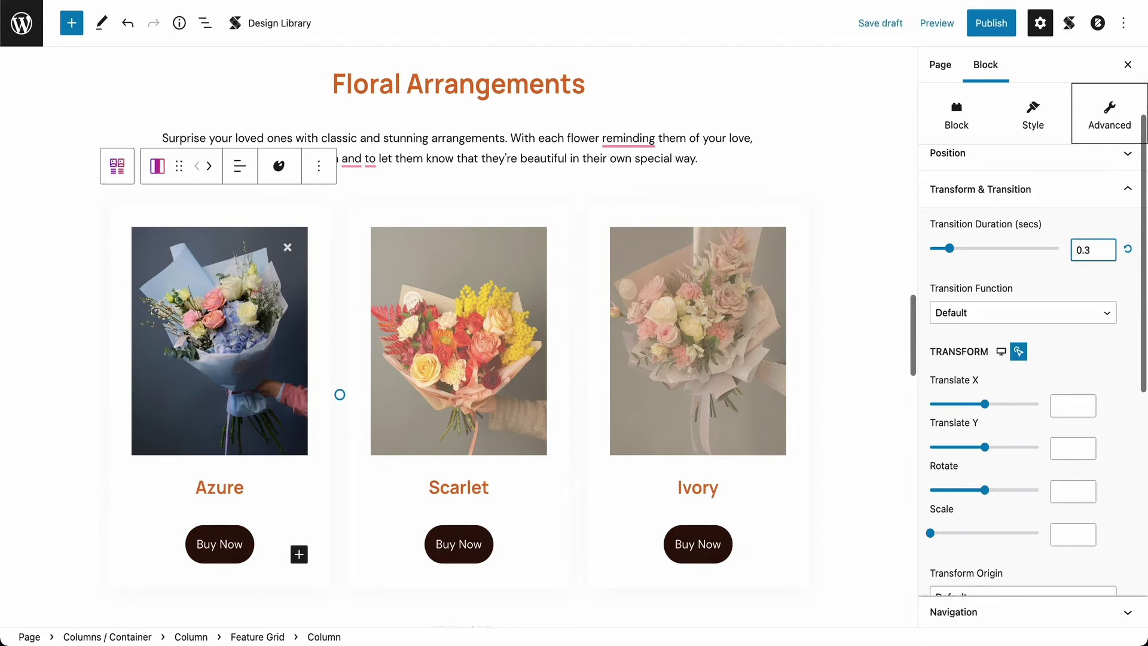
Set the Azure column's hover-state Translate Y to -8
{"action": "scroll", "coordinate": [1088, 266], "scroll_direction": "down", "scroll_amount": 2}
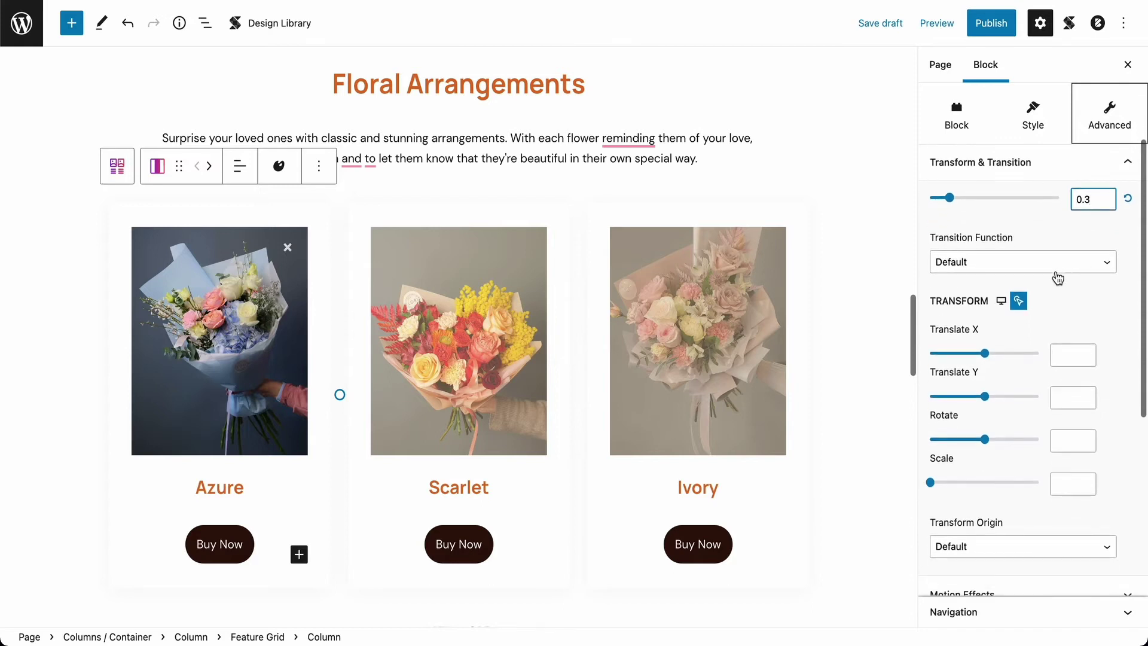
{"action": "left_click", "coordinate": [1018, 303]}
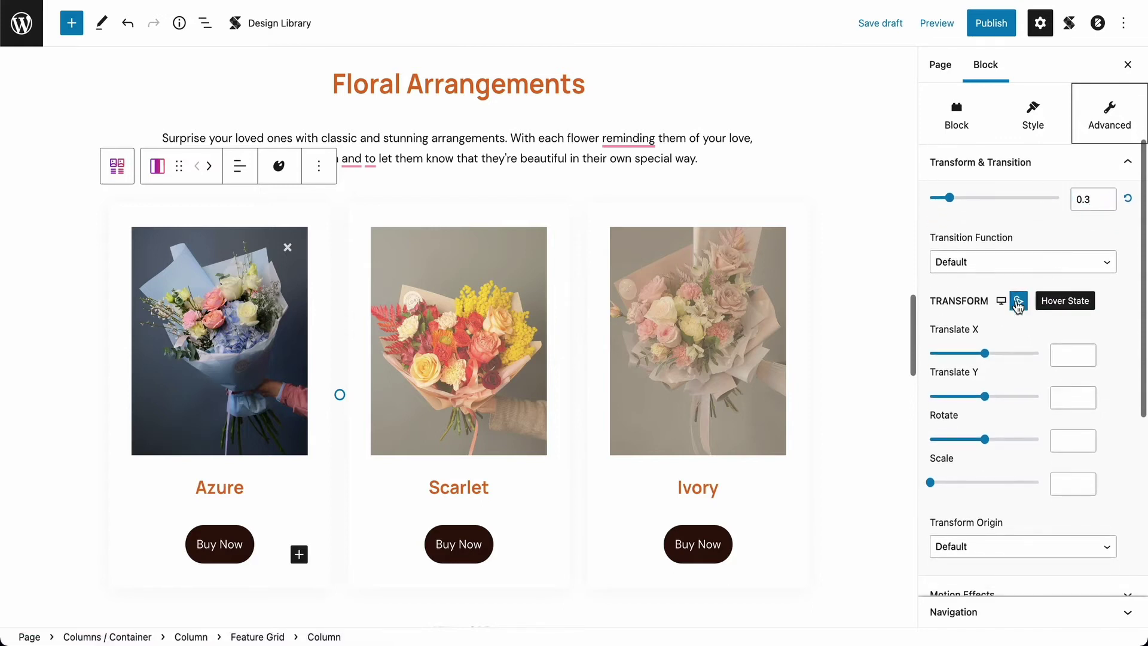
{"action": "left_click", "coordinate": [1078, 397]}
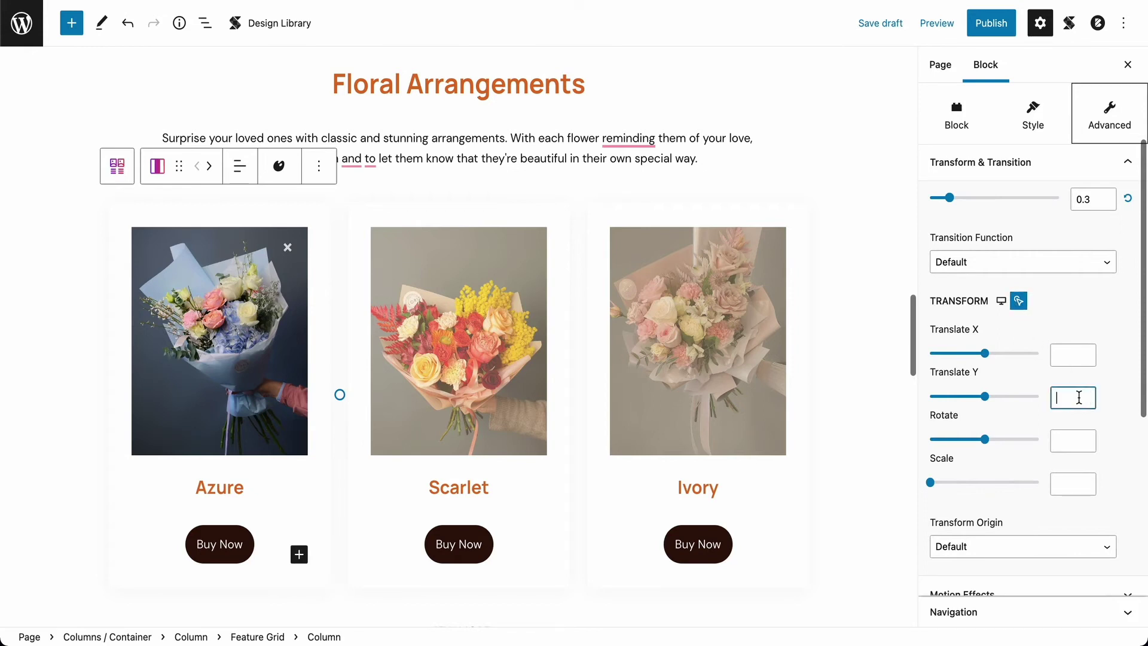
{"action": "type", "text": "-8"}
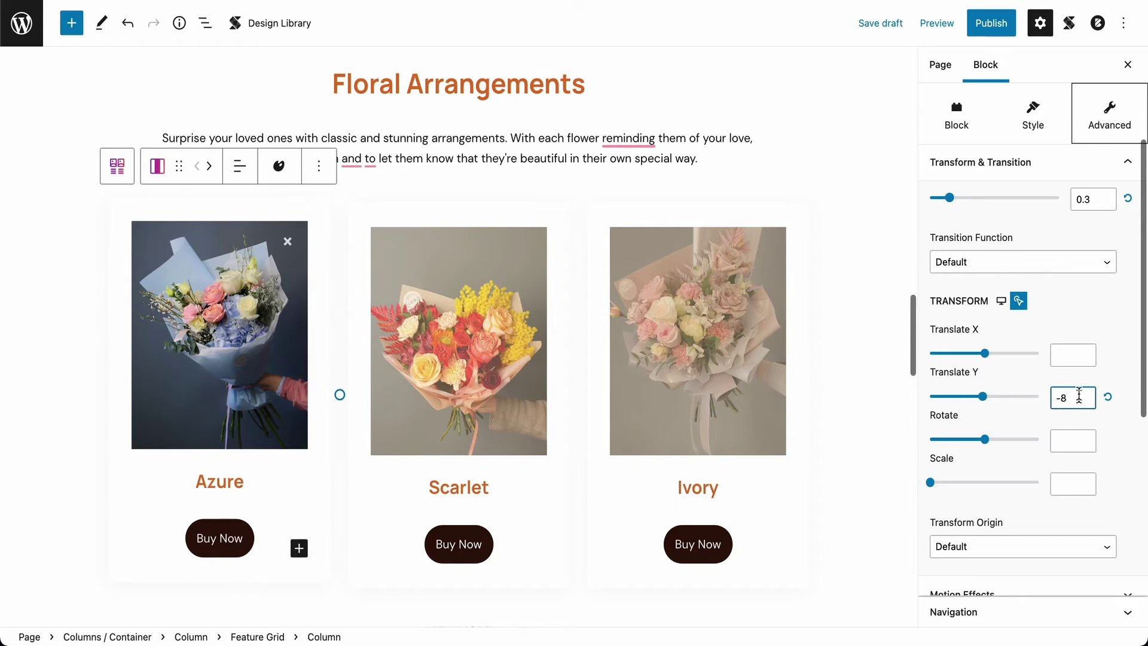
Add a smoothened Scroll Animation to the Azure column with entrance opacity 0 and TranslateY 50
{"action": "left_click", "coordinate": [1085, 162]}
{"action": "scroll", "coordinate": [1083, 154], "scroll_direction": "up", "scroll_amount": 2}
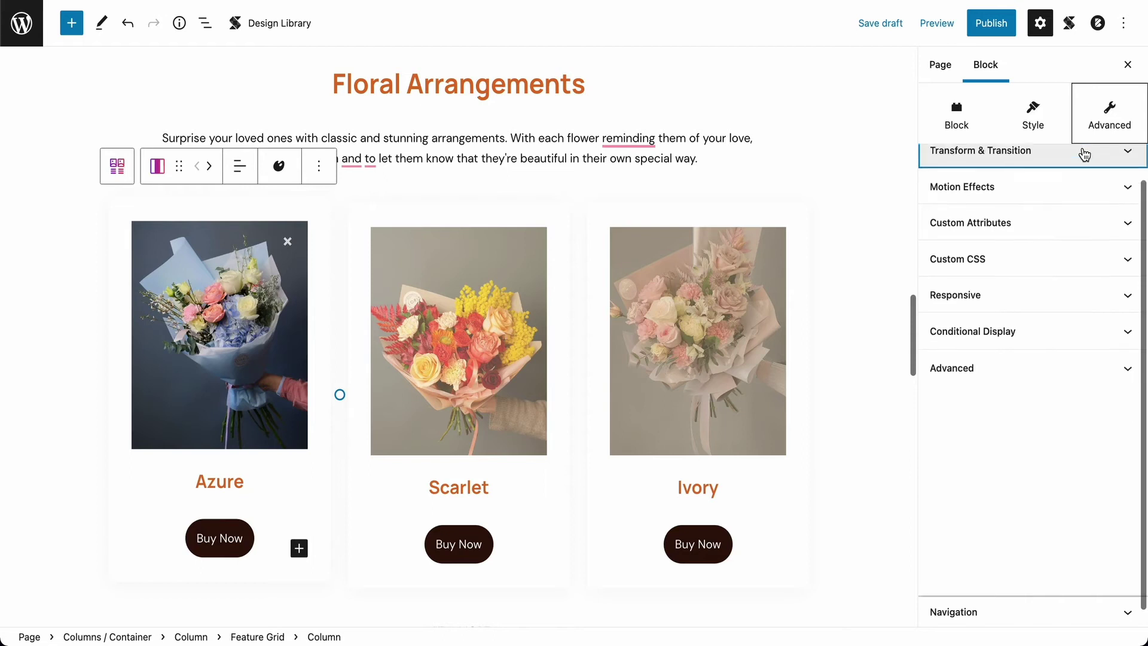
{"action": "left_click", "coordinate": [1086, 226]}
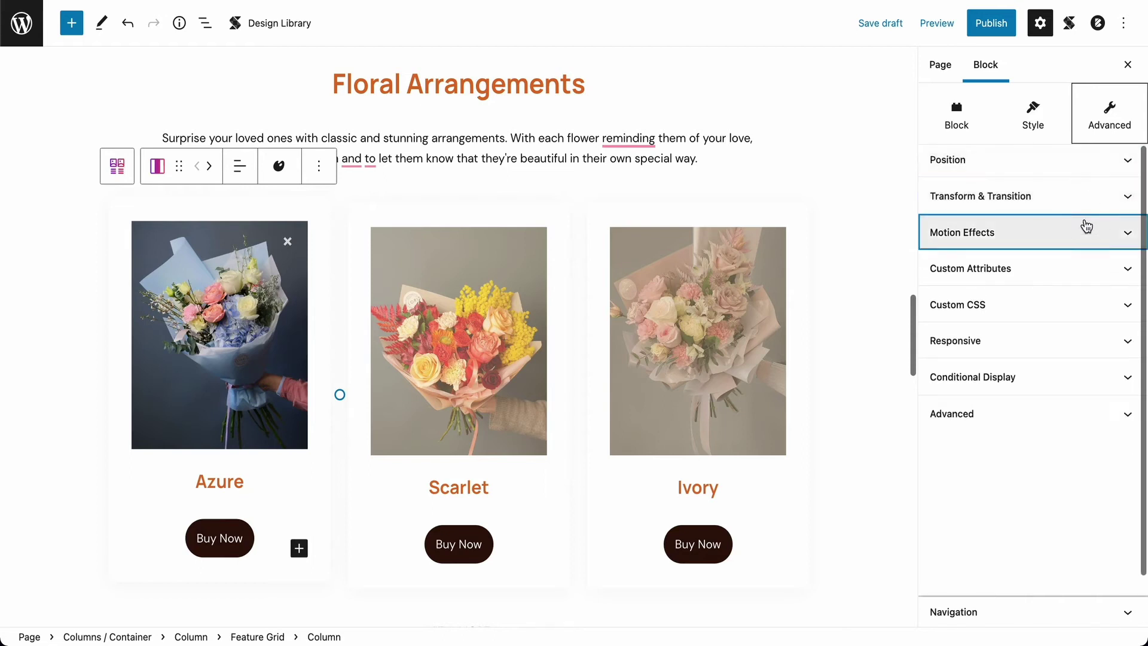
{"action": "left_click", "coordinate": [1094, 291]}
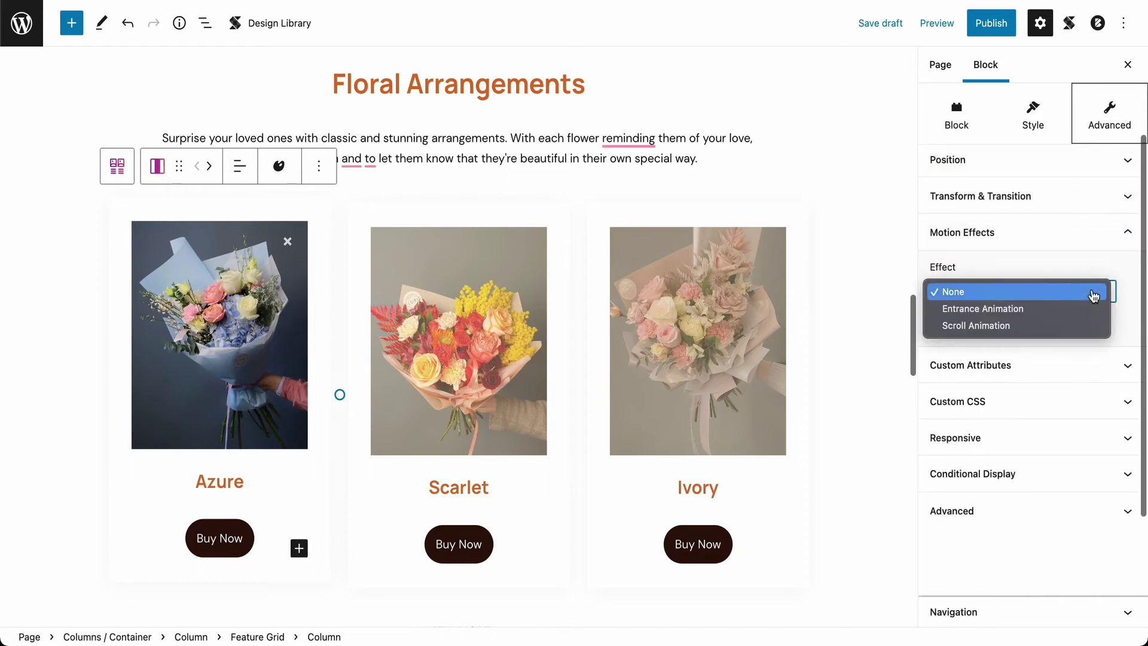
{"action": "left_click", "coordinate": [1091, 332]}
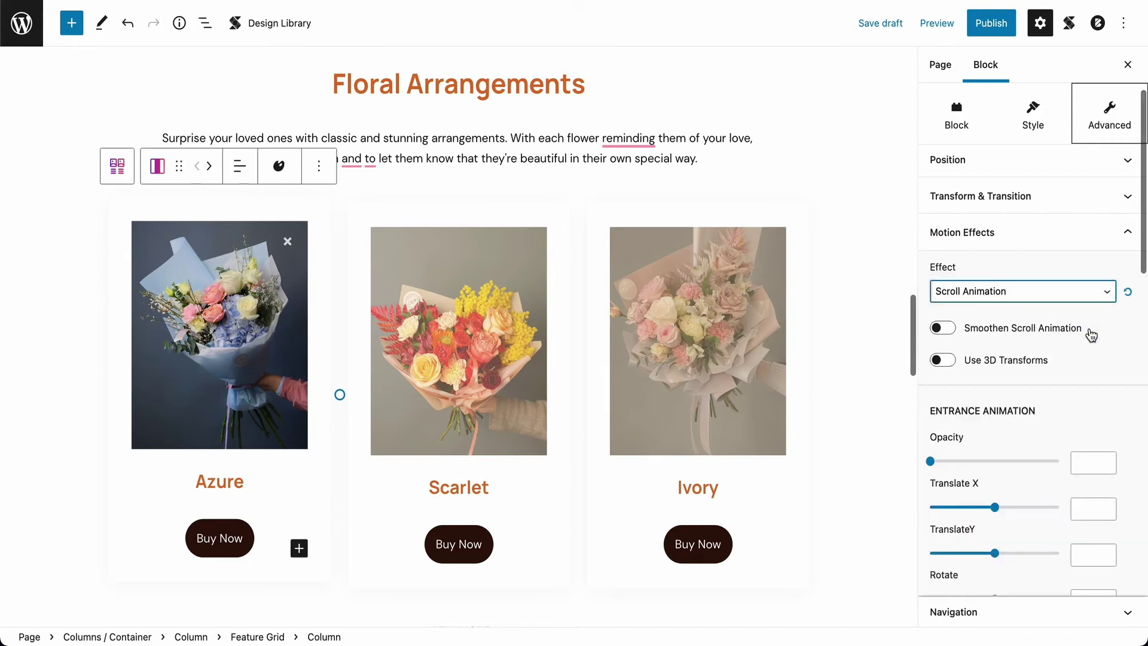
{"action": "left_click", "coordinate": [944, 330]}
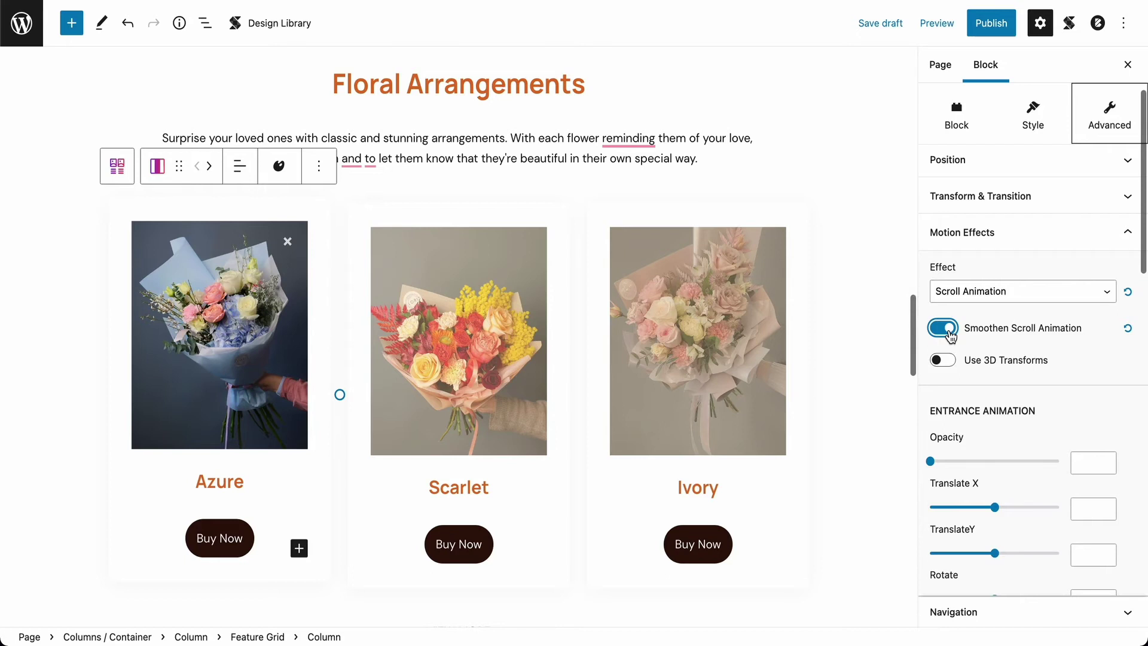
{"action": "left_click", "coordinate": [1093, 554]}
{"action": "type", "text": "50"}
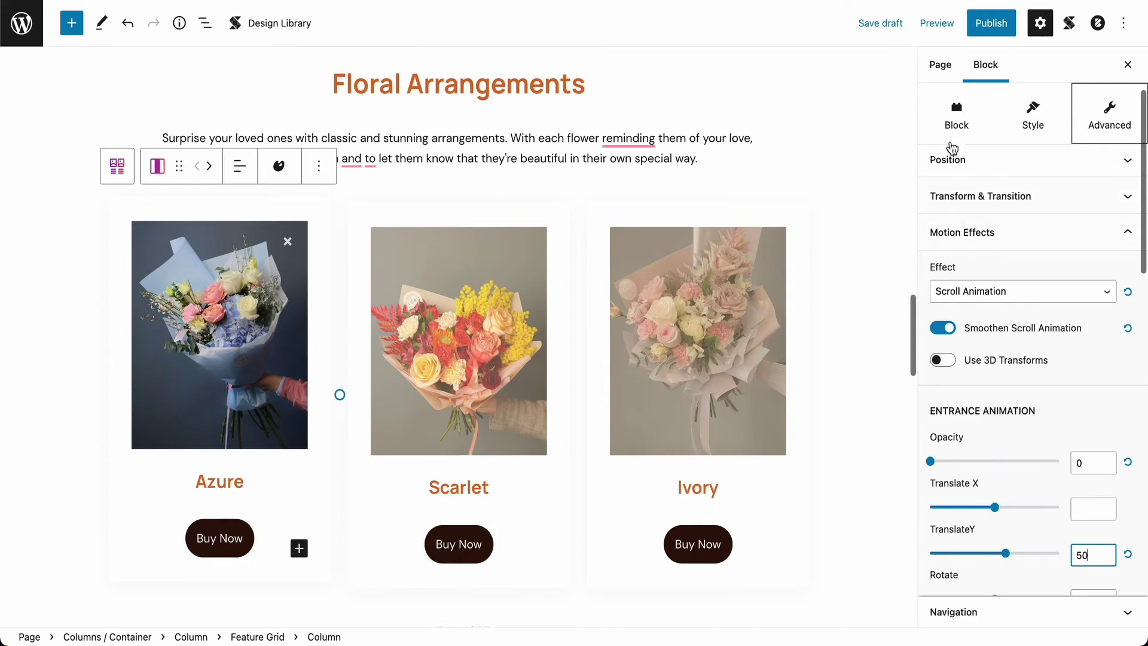
Save the draft and preview the page in a new tab to check the Floral Arrangements animations
{"action": "left_click", "coordinate": [880, 23]}
{"action": "left_click", "coordinate": [930, 24]}
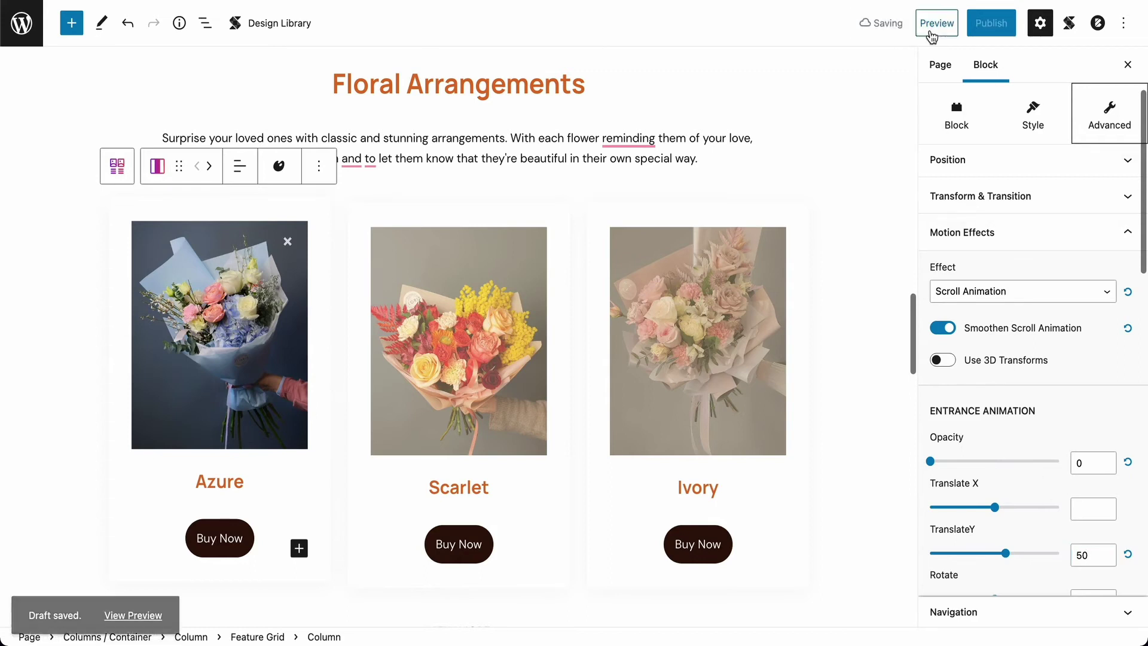
{"action": "left_click", "coordinate": [916, 158]}
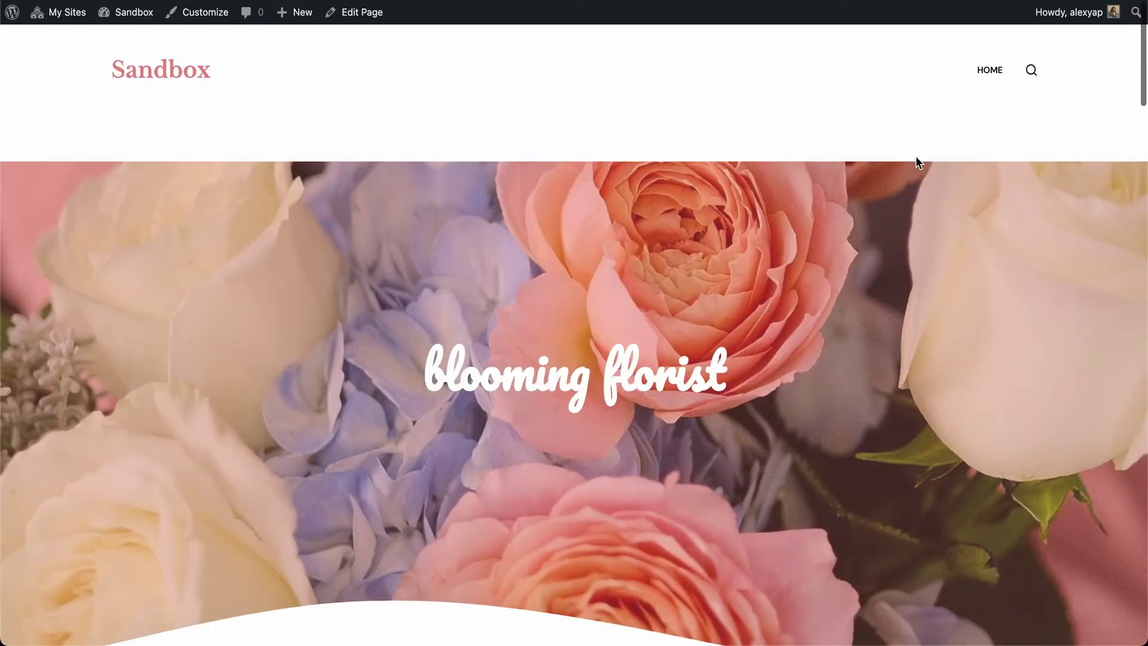
{"action": "scroll", "coordinate": [916, 156], "scroll_direction": "down", "scroll_amount": 12}
{"action": "scroll", "coordinate": [916, 156], "scroll_direction": "down", "scroll_amount": 12}
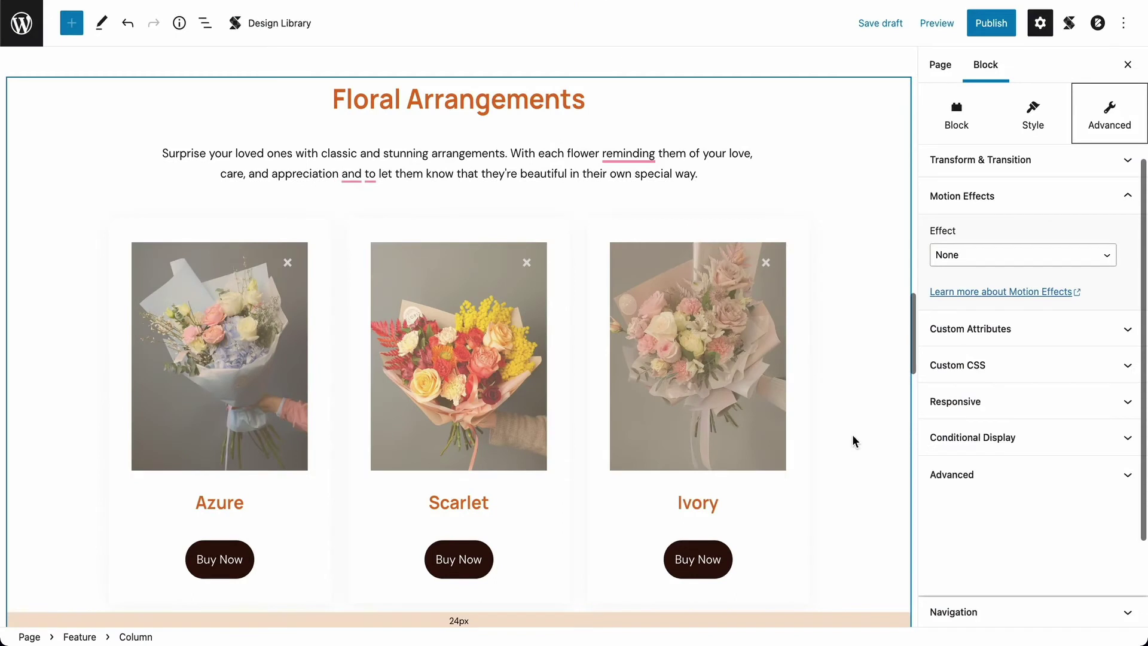
Look over the page in the editor from the Floral Arrangements section down to the testimonial block
{"action": "scroll", "coordinate": [852, 441], "scroll_direction": "down", "scroll_amount": 10}
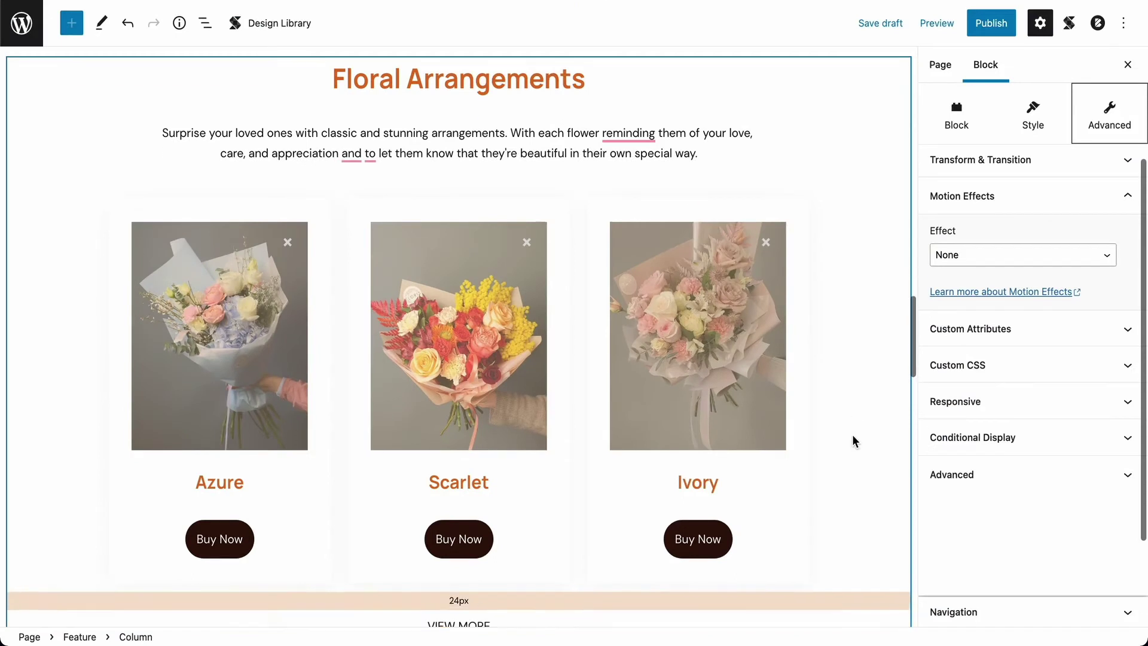
{"action": "scroll", "coordinate": [853, 436], "scroll_direction": "down", "scroll_amount": 1}
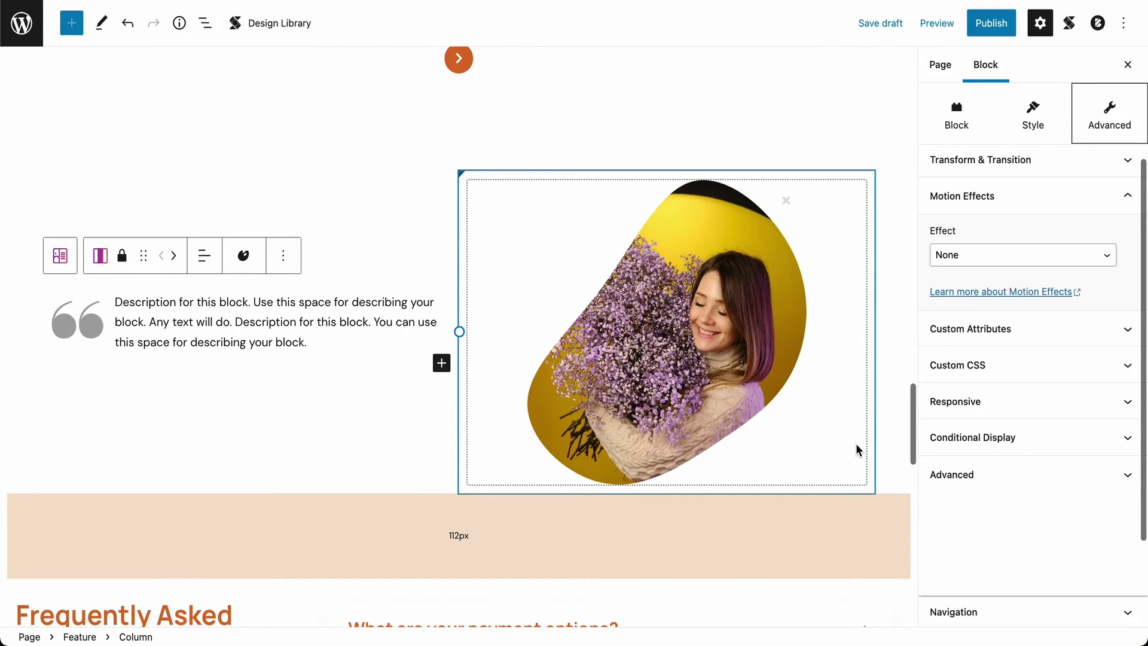
Add a smoothened Scroll Animation to the column with the woman's flower photo, with entrance opacity 0 and Translate X 300
{"action": "left_click", "coordinate": [873, 463]}
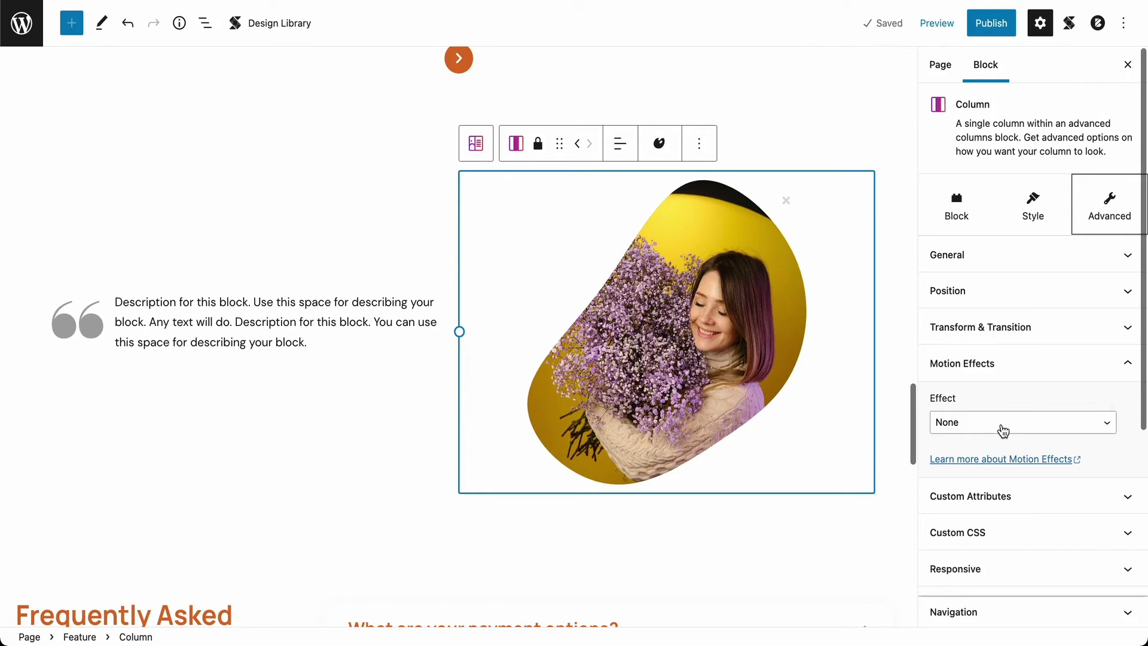
{"action": "left_click", "coordinate": [1003, 431]}
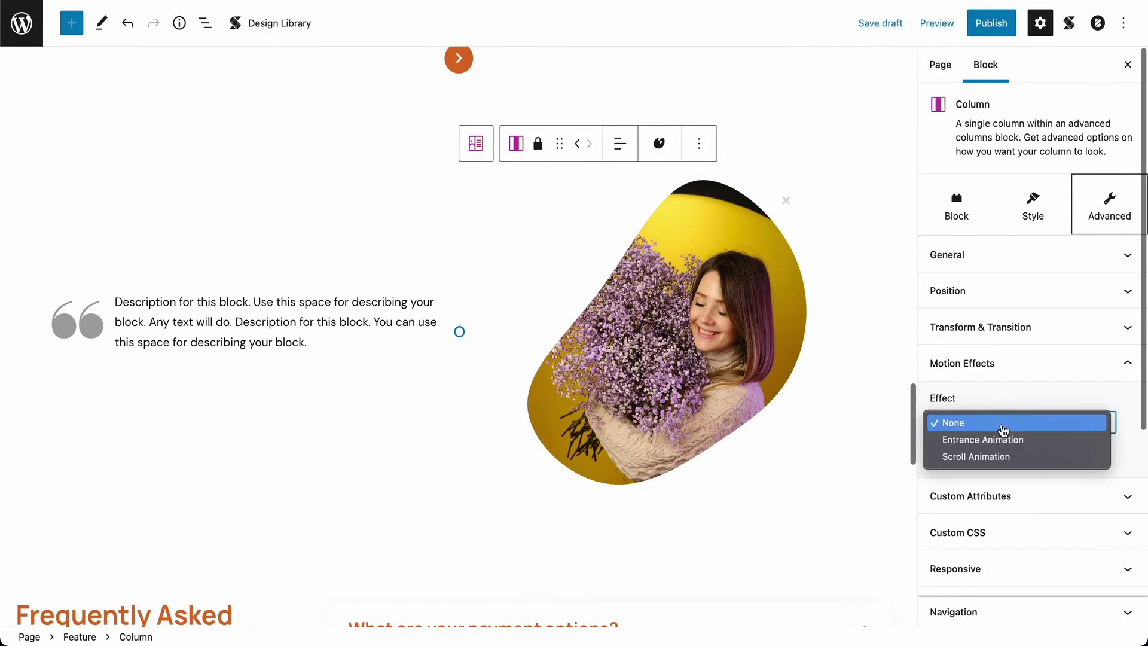
{"action": "left_click", "coordinate": [1005, 457]}
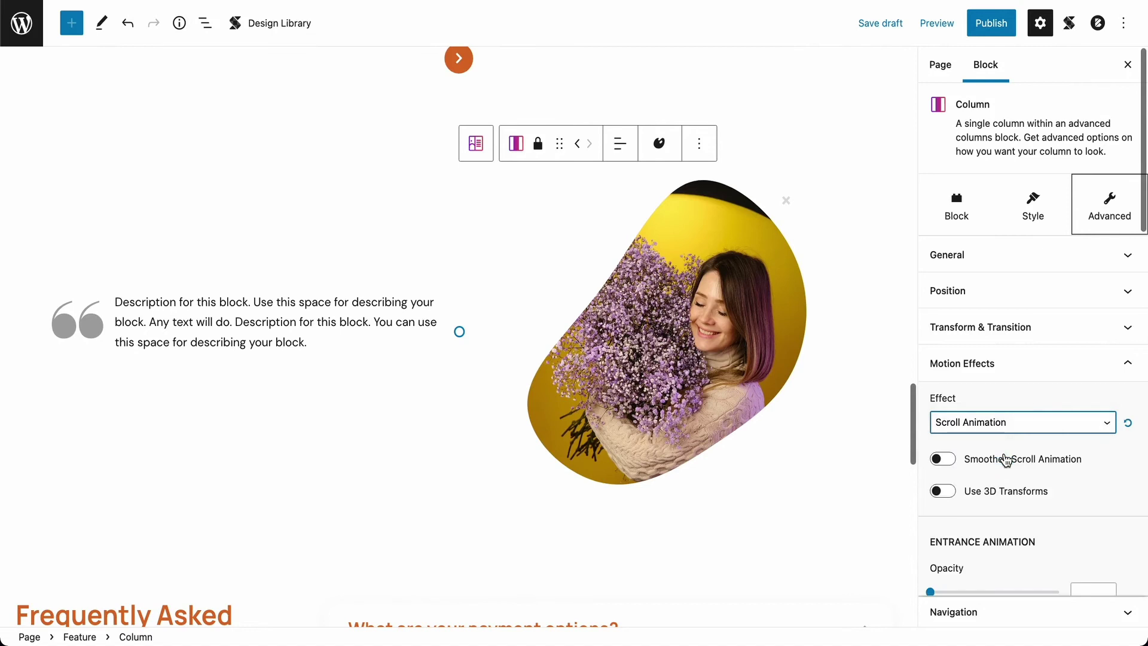
{"action": "left_click", "coordinate": [950, 464]}
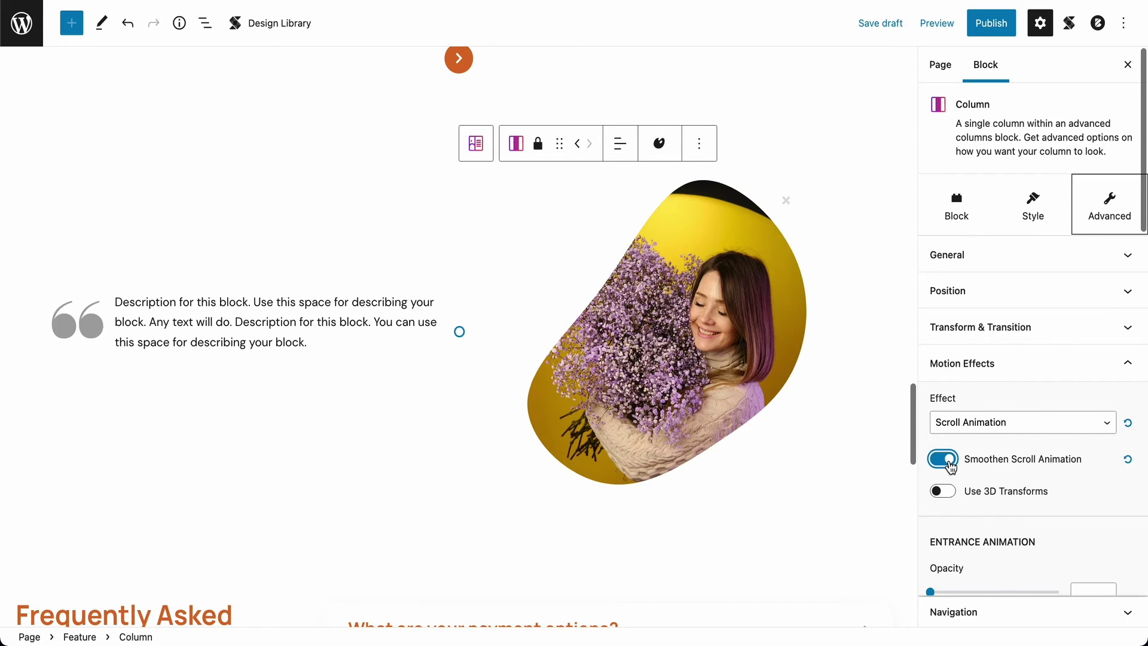
{"action": "scroll", "coordinate": [950, 466], "scroll_direction": "down", "scroll_amount": 5}
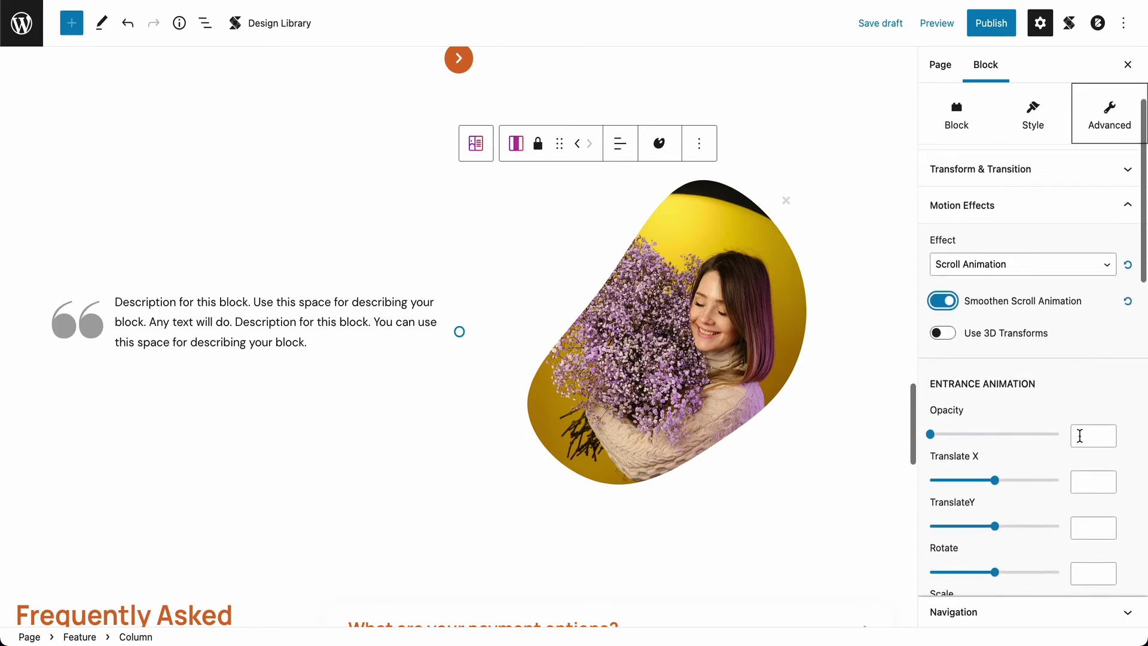
{"action": "left_click", "coordinate": [1080, 435]}
{"action": "type", "text": "0"}
{"action": "left_click", "coordinate": [1091, 482]}
{"action": "type", "text": "300"}
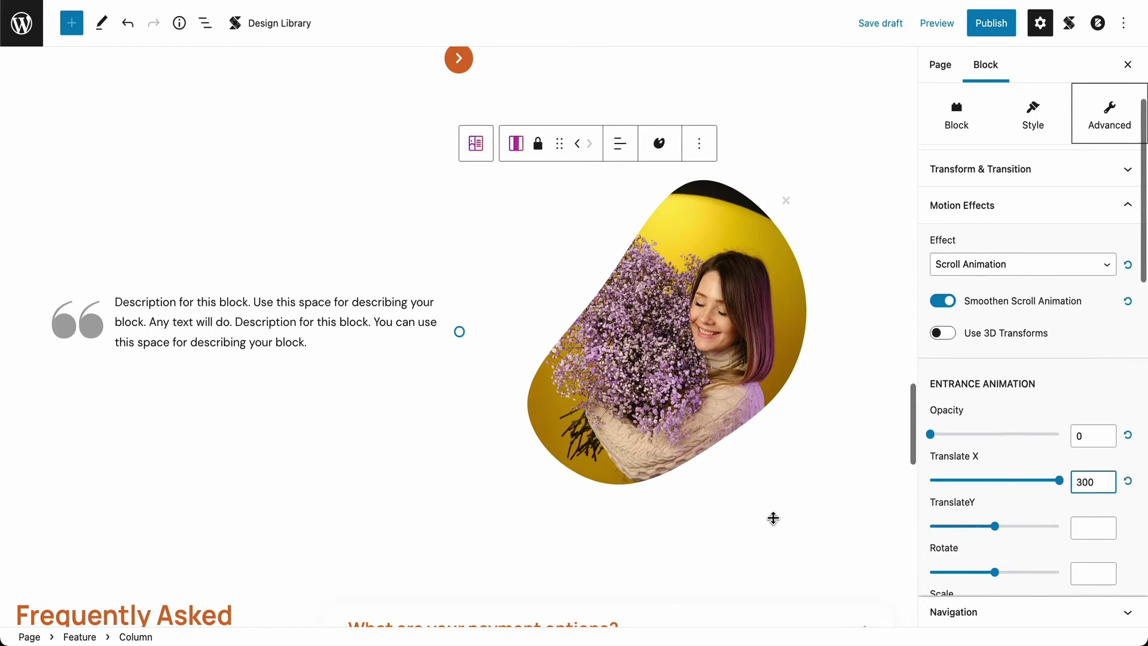
Add a smoothened Scroll Animation to the quote text column beside the photo, with entrance opacity 0 and Translate X -300
{"action": "left_click", "coordinate": [339, 375]}
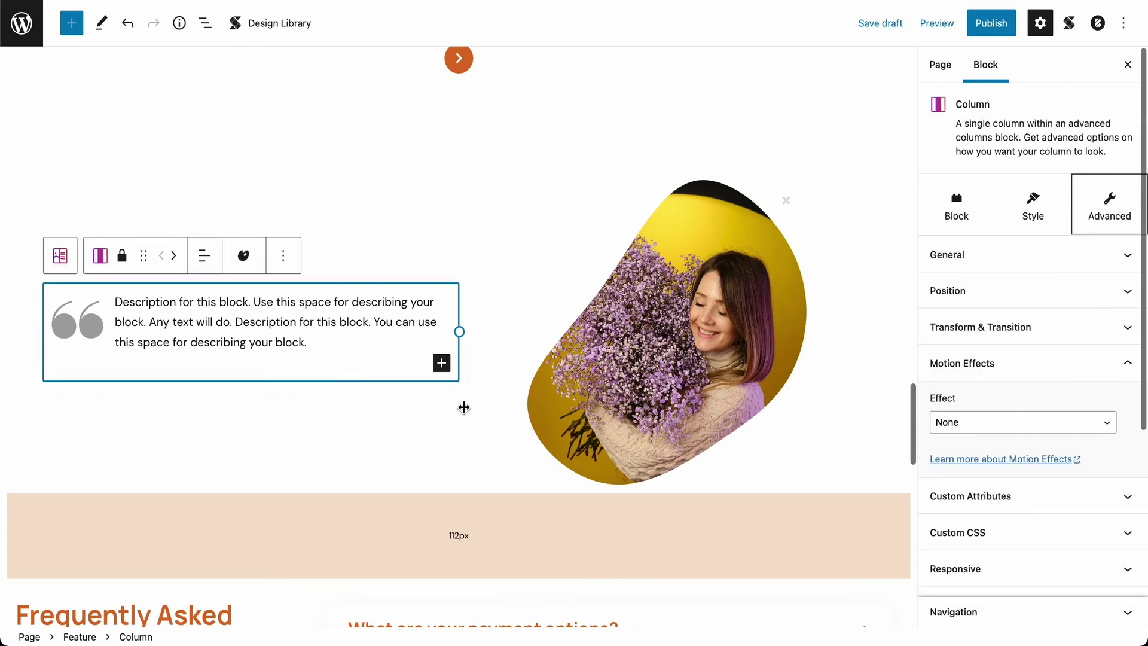
{"action": "left_click", "coordinate": [939, 424]}
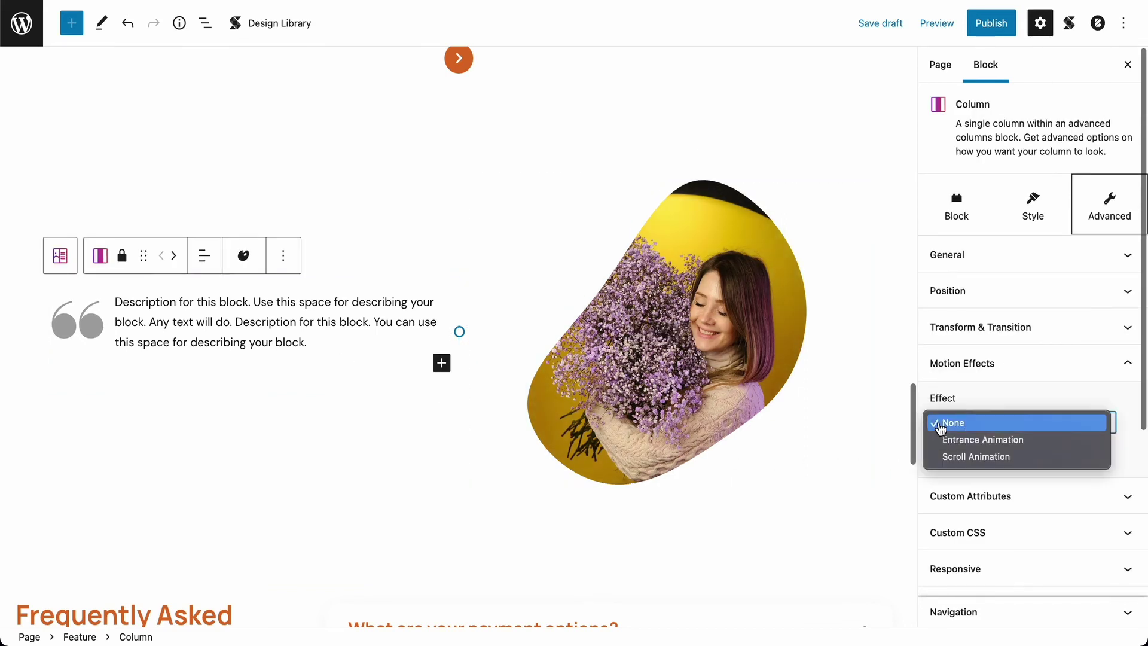
{"action": "left_click", "coordinate": [950, 456]}
{"action": "left_click", "coordinate": [950, 459]}
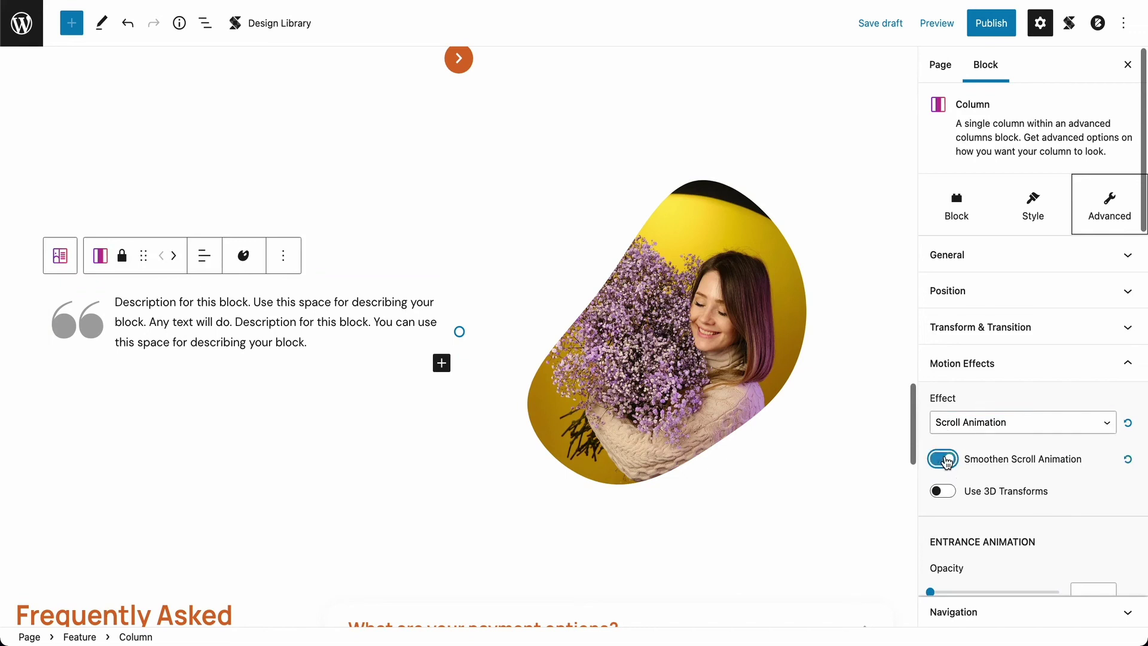
{"action": "scroll", "coordinate": [944, 460], "scroll_direction": "down", "scroll_amount": 4}
{"action": "left_click", "coordinate": [1109, 390]}
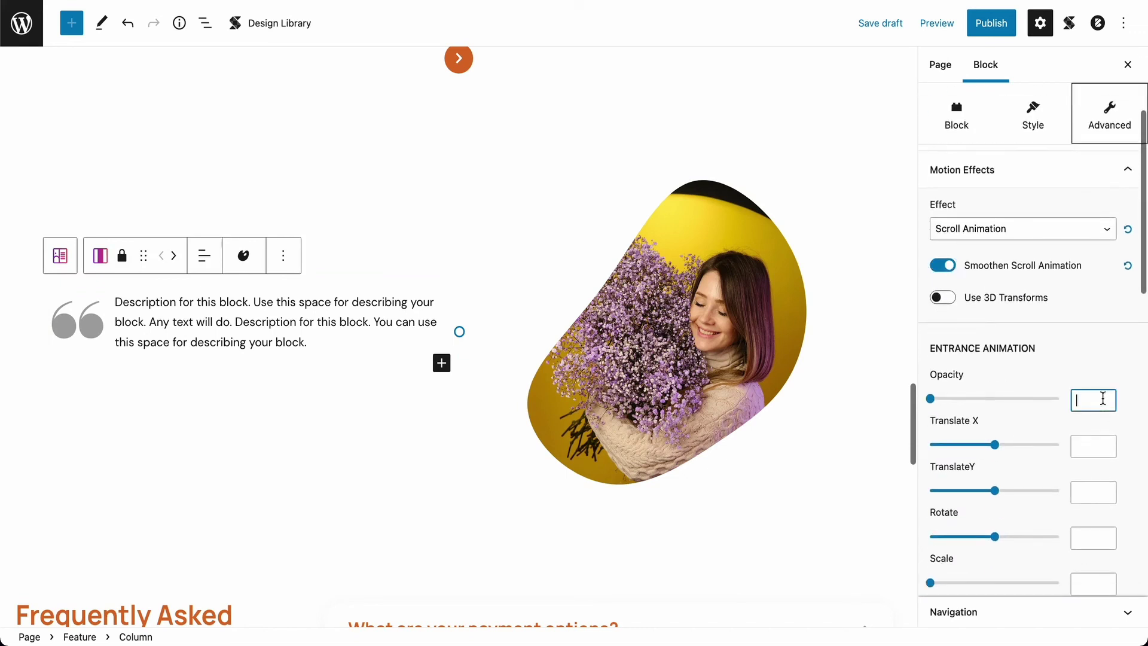
{"action": "type", "text": "0"}
{"action": "left_click", "coordinate": [1095, 453]}
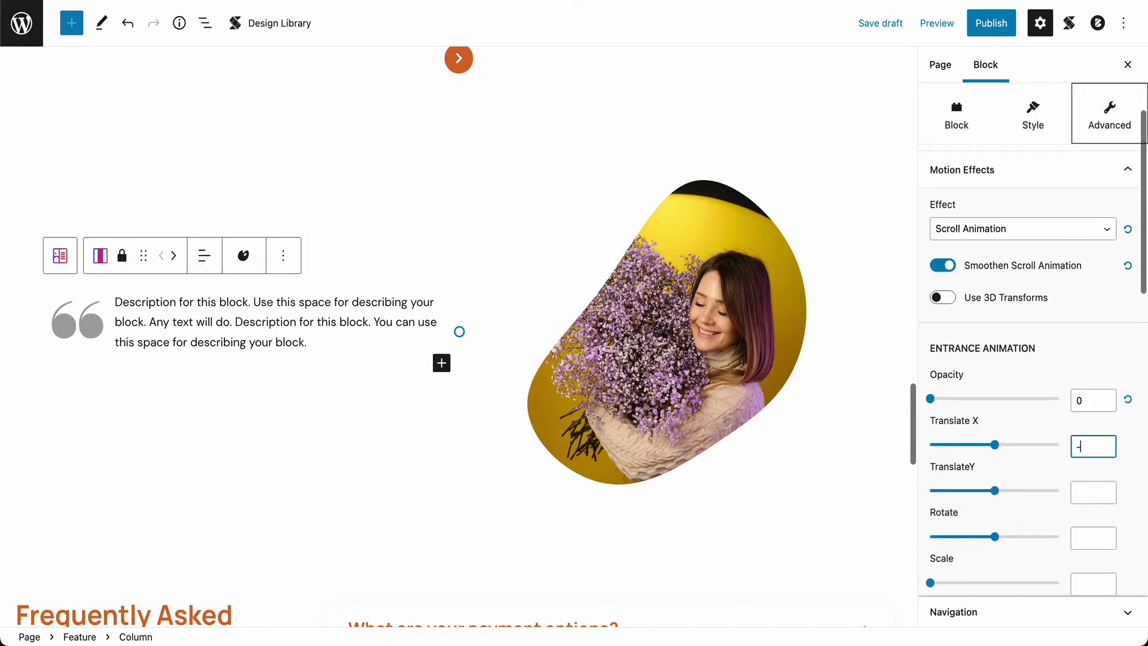
{"action": "type", "text": "-300"}
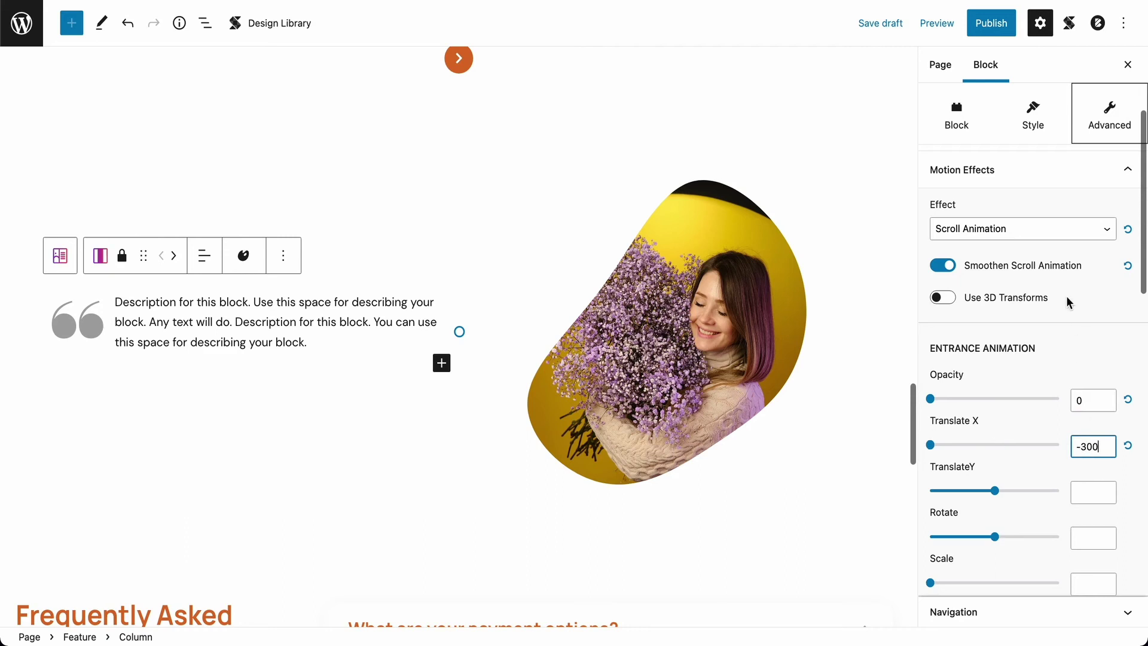
Save the draft and preview the page in a new tab to check the quote and photo columns' entrance animations
{"action": "left_click", "coordinate": [880, 23]}
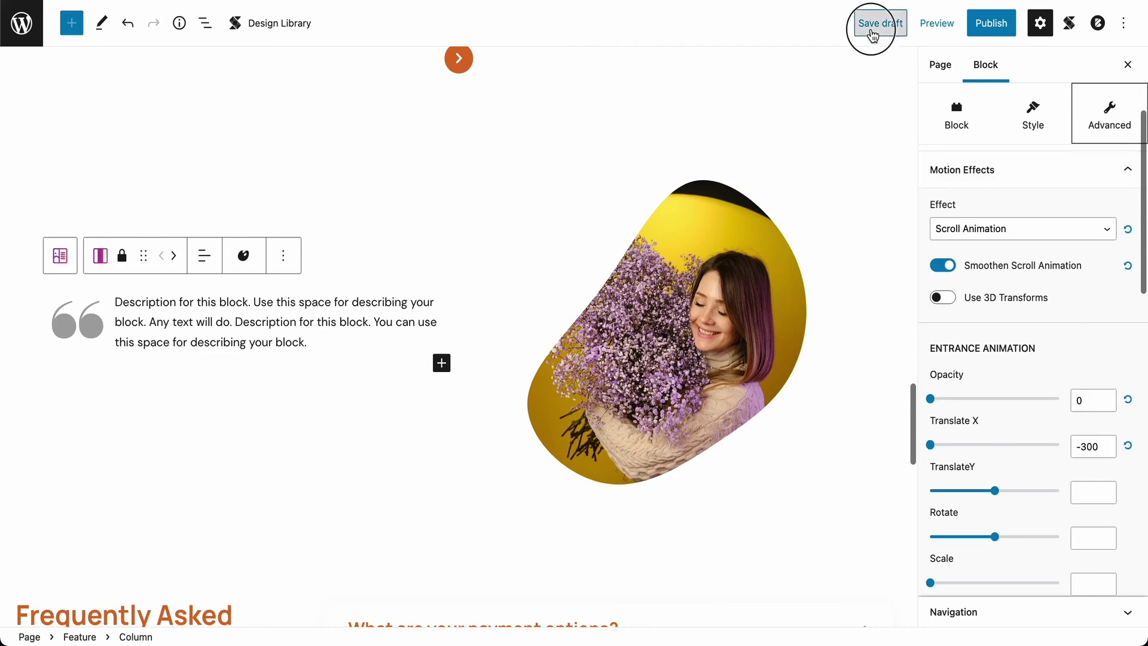
{"action": "left_click", "coordinate": [931, 25]}
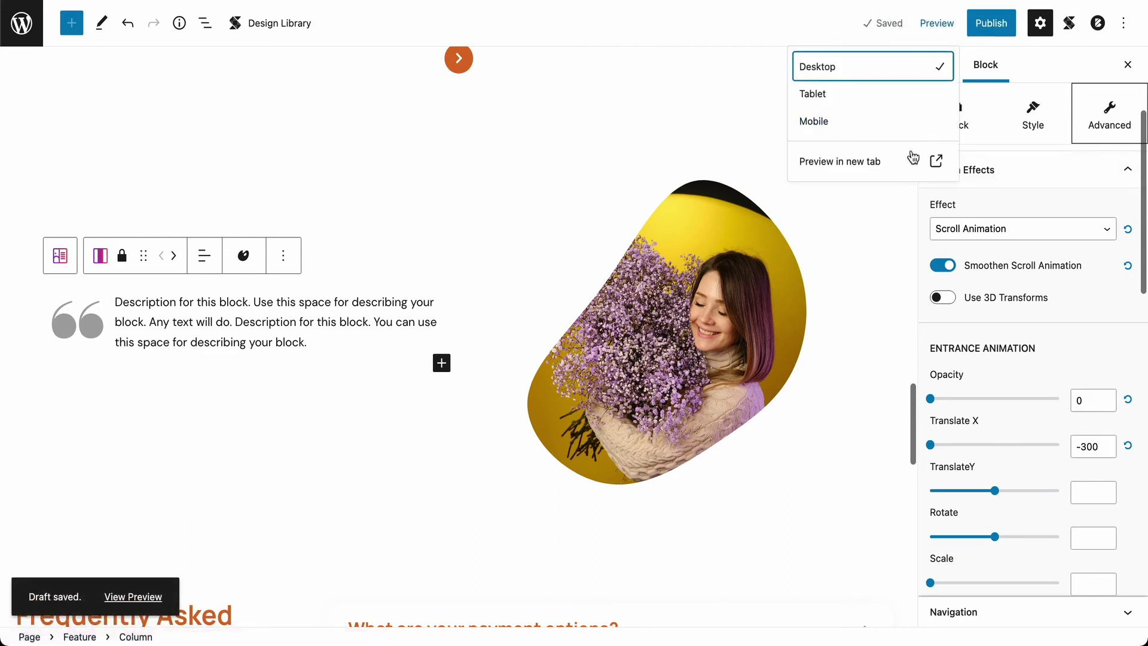
{"action": "left_click", "coordinate": [908, 157]}
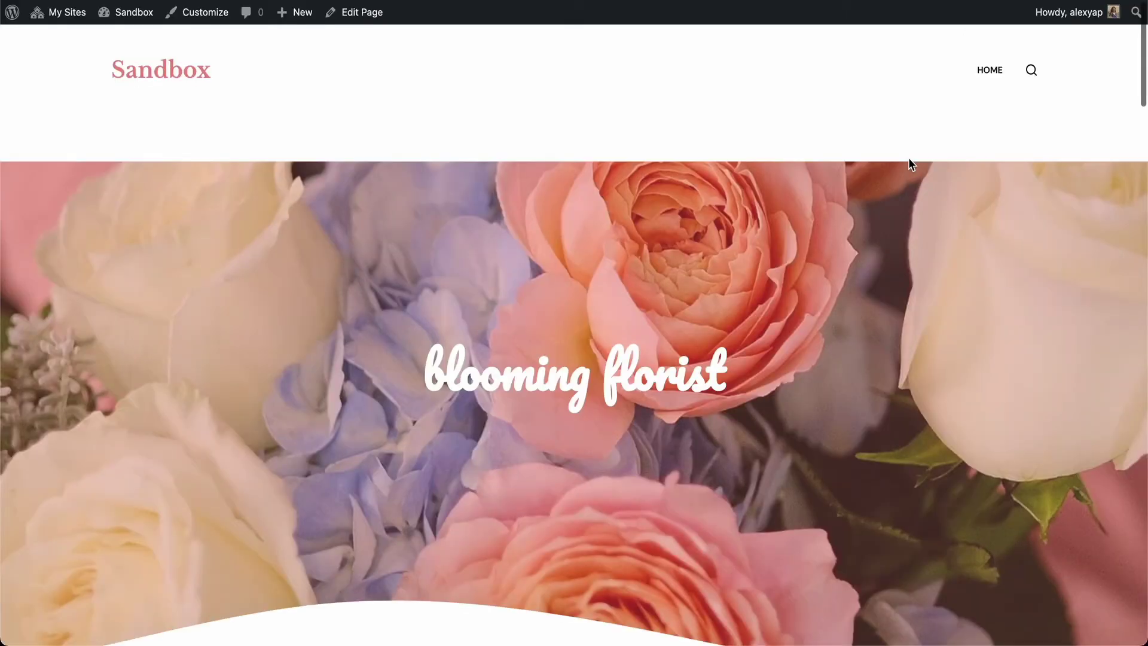
{"action": "scroll", "coordinate": [909, 159], "scroll_direction": "down", "scroll_amount": 10}
{"action": "scroll", "coordinate": [910, 163], "scroll_direction": "down", "scroll_amount": 14}
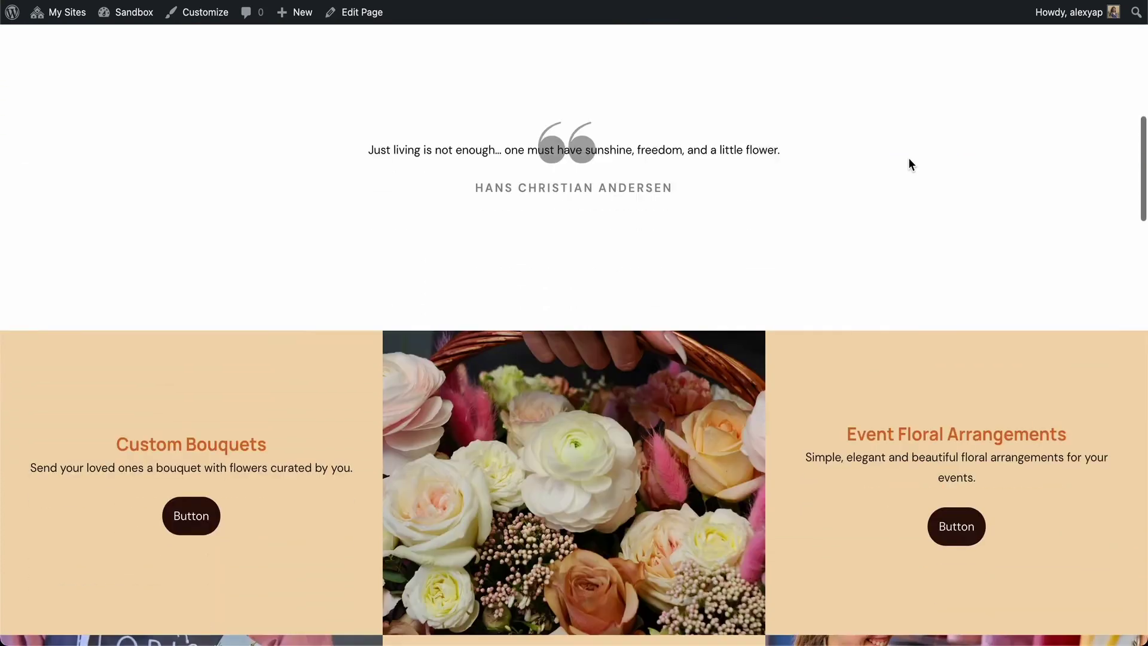
{"action": "scroll", "coordinate": [910, 164], "scroll_direction": "down", "scroll_amount": 12}
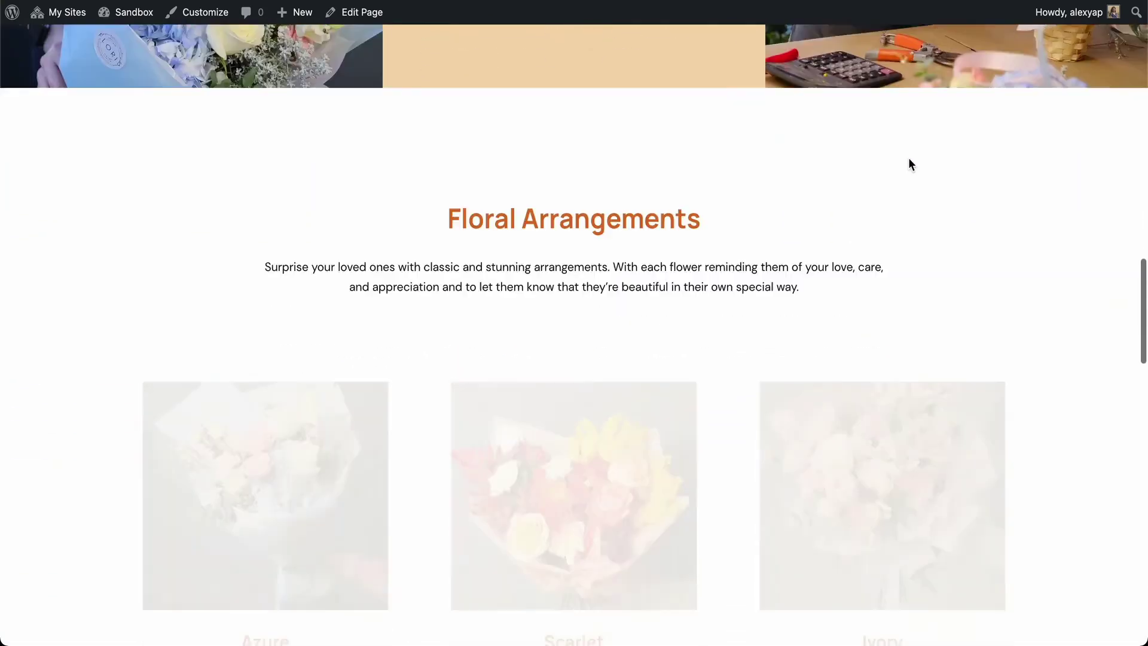
{"action": "scroll", "coordinate": [910, 164], "scroll_direction": "down", "scroll_amount": 3}
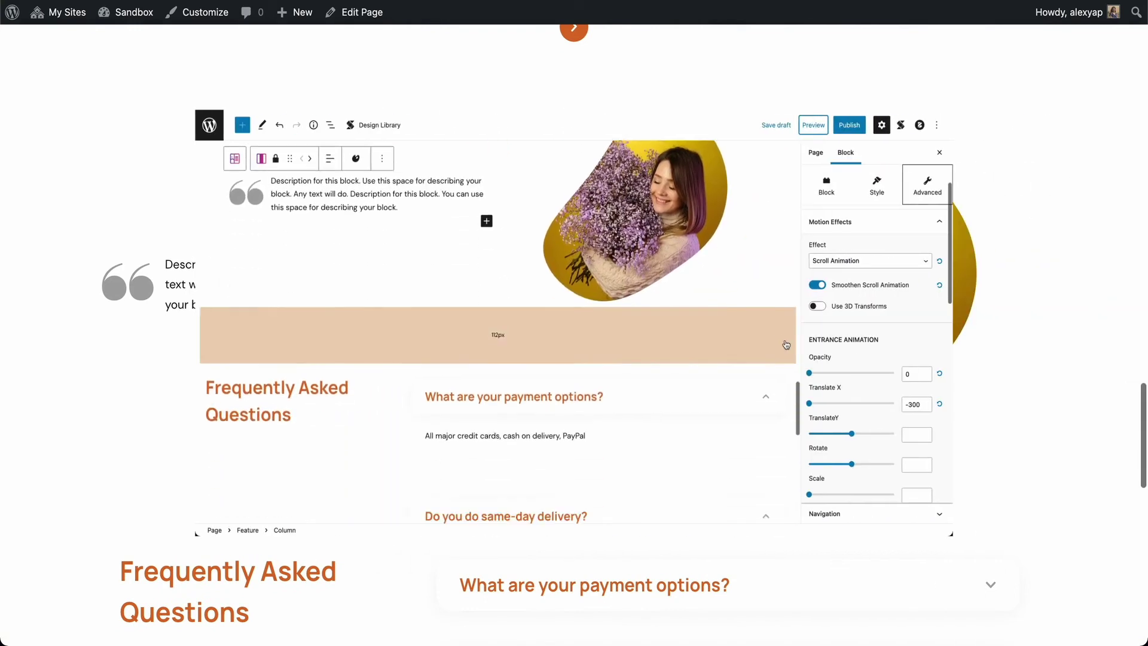
Add a smoothened Scroll Animation to the Frequently Asked Questions accordion column, with entrance opacity 0 and TranslateY 50
{"action": "scroll", "coordinate": [786, 344], "scroll_direction": "down", "scroll_amount": 3}
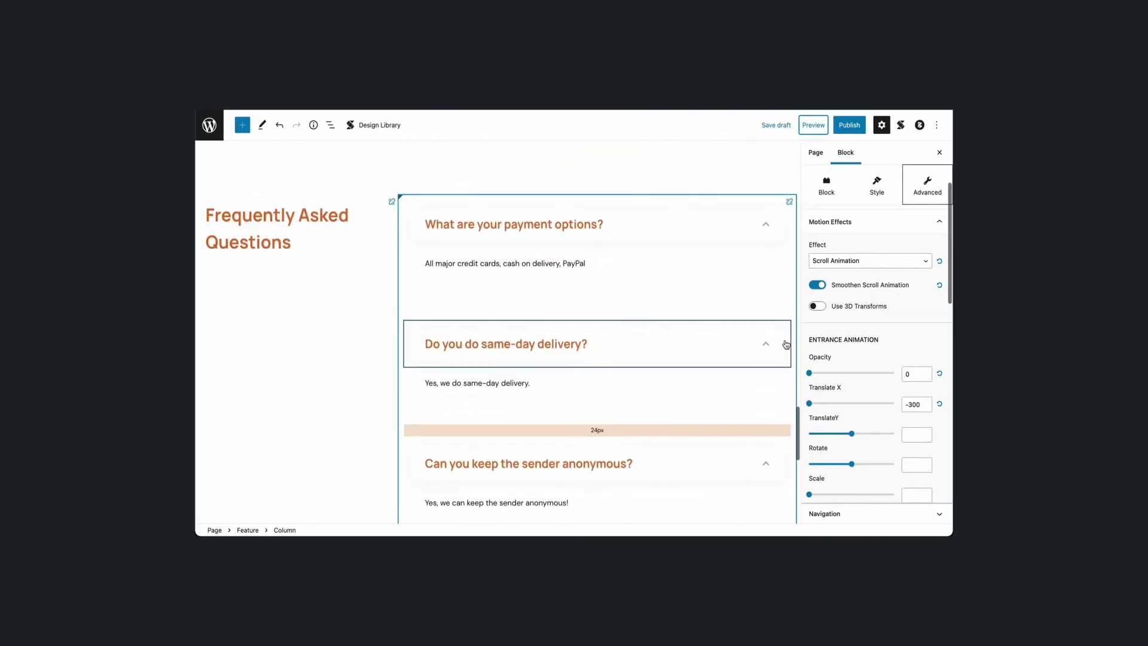
{"action": "left_click", "coordinate": [758, 191]}
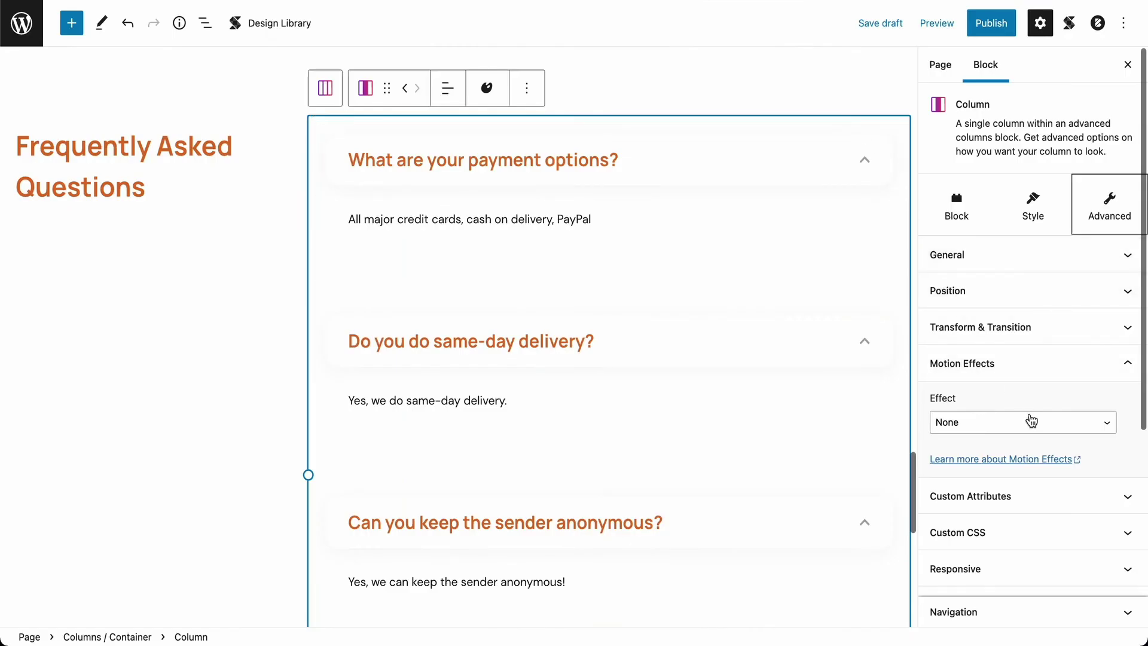
{"action": "left_click", "coordinate": [875, 388]}
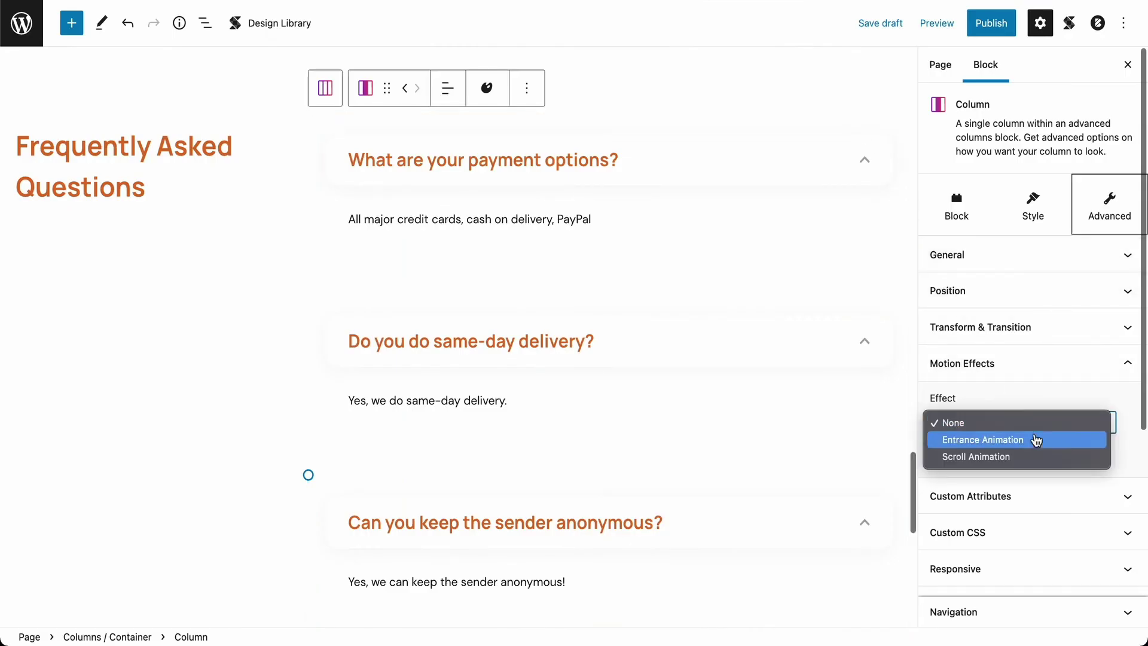
{"action": "left_click", "coordinate": [1036, 457]}
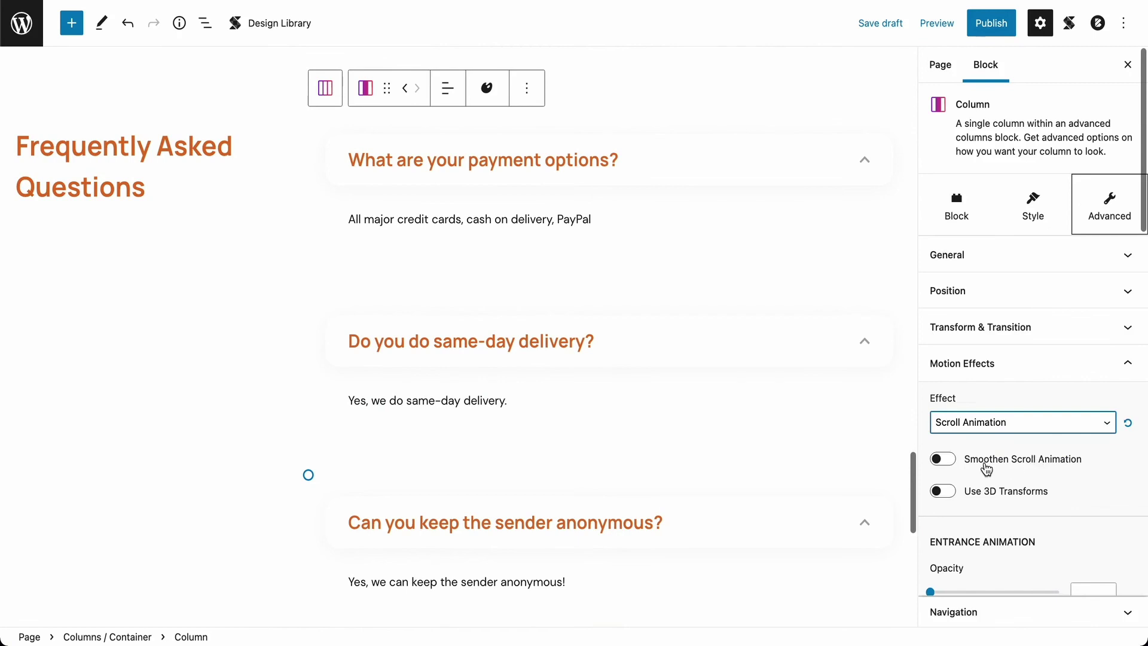
{"action": "left_click", "coordinate": [943, 458]}
{"action": "scroll", "coordinate": [950, 463], "scroll_direction": "down", "scroll_amount": 4}
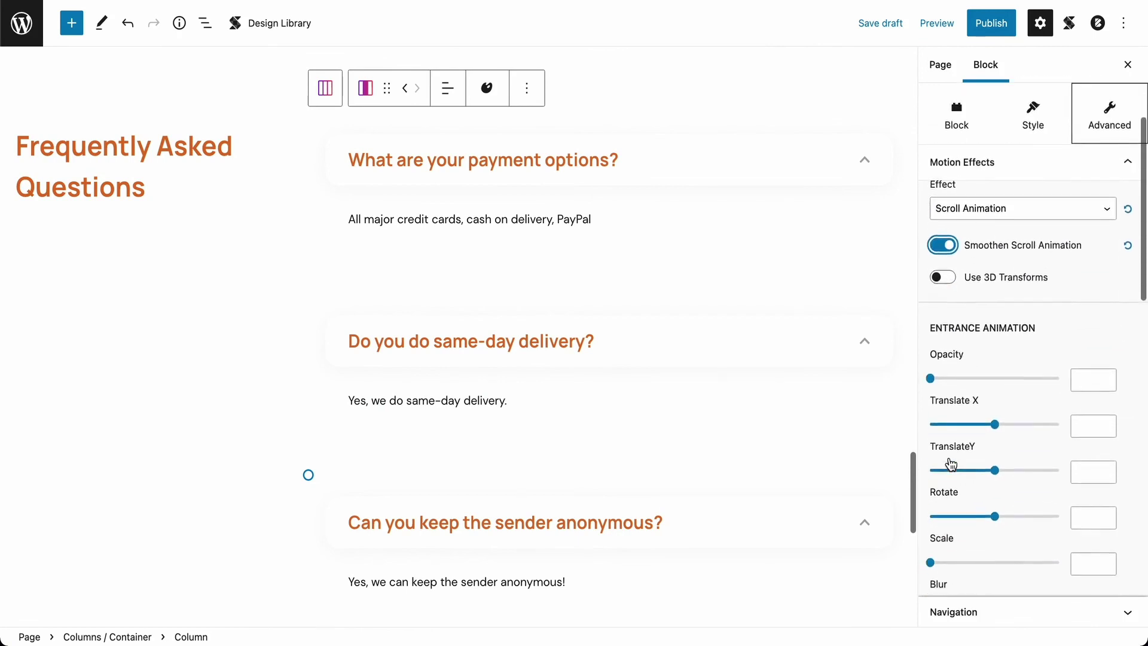
{"action": "scroll", "coordinate": [950, 464], "scroll_direction": "down", "scroll_amount": 2}
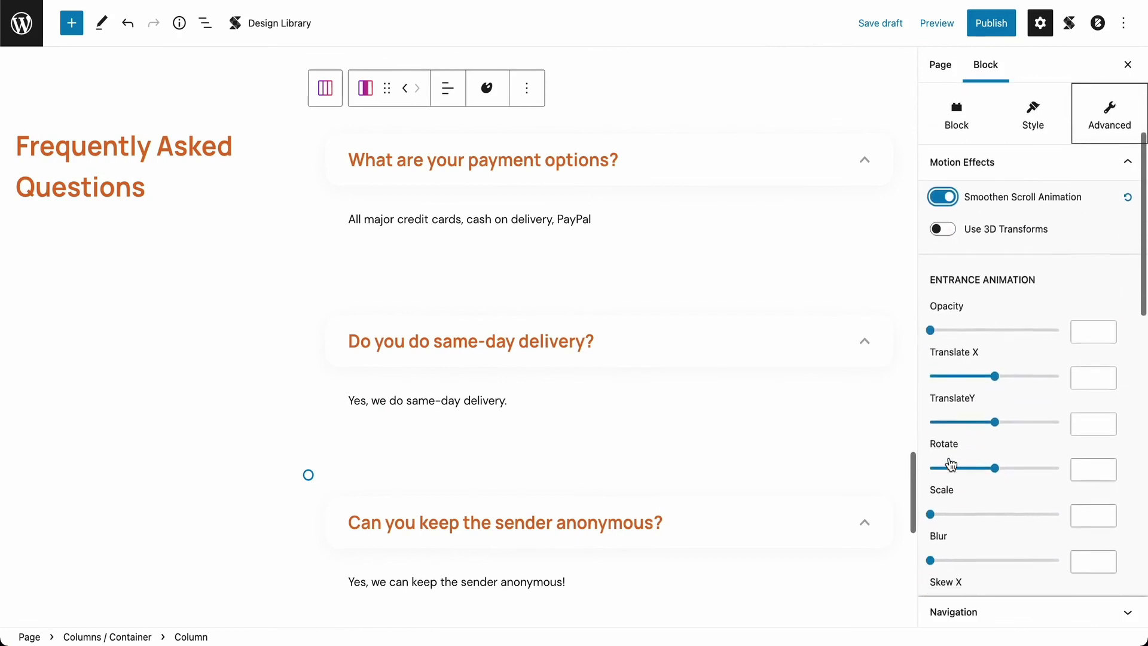
{"action": "left_click", "coordinate": [1083, 334]}
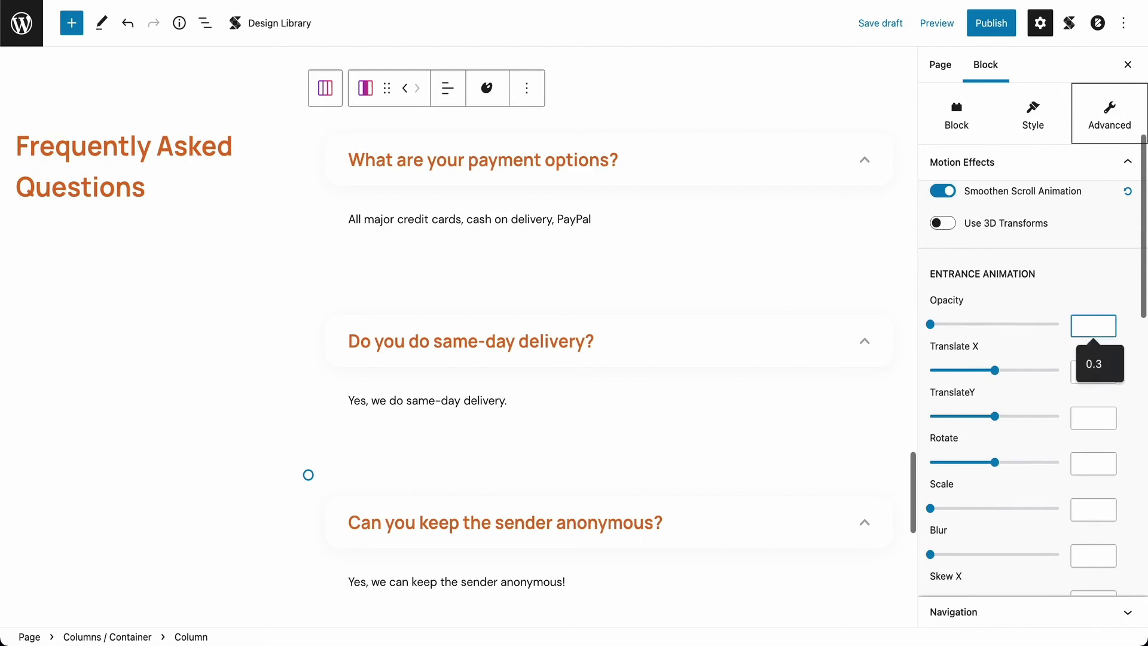
{"action": "type", "text": "0"}
{"action": "left_click", "coordinate": [1087, 423]}
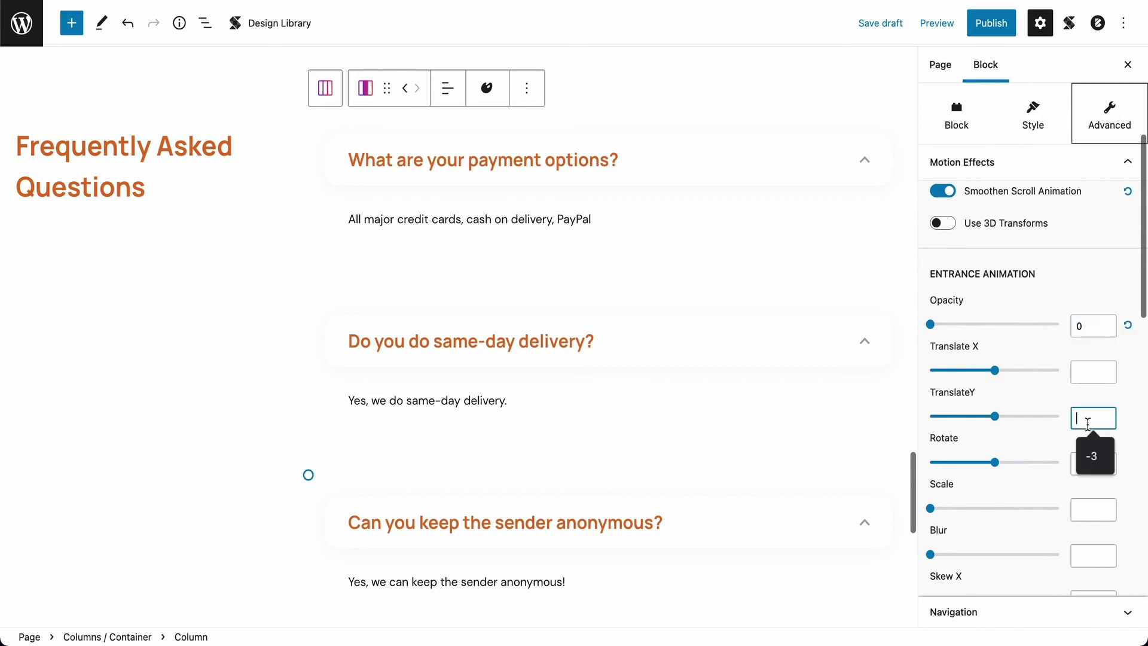
{"action": "type", "text": "50"}
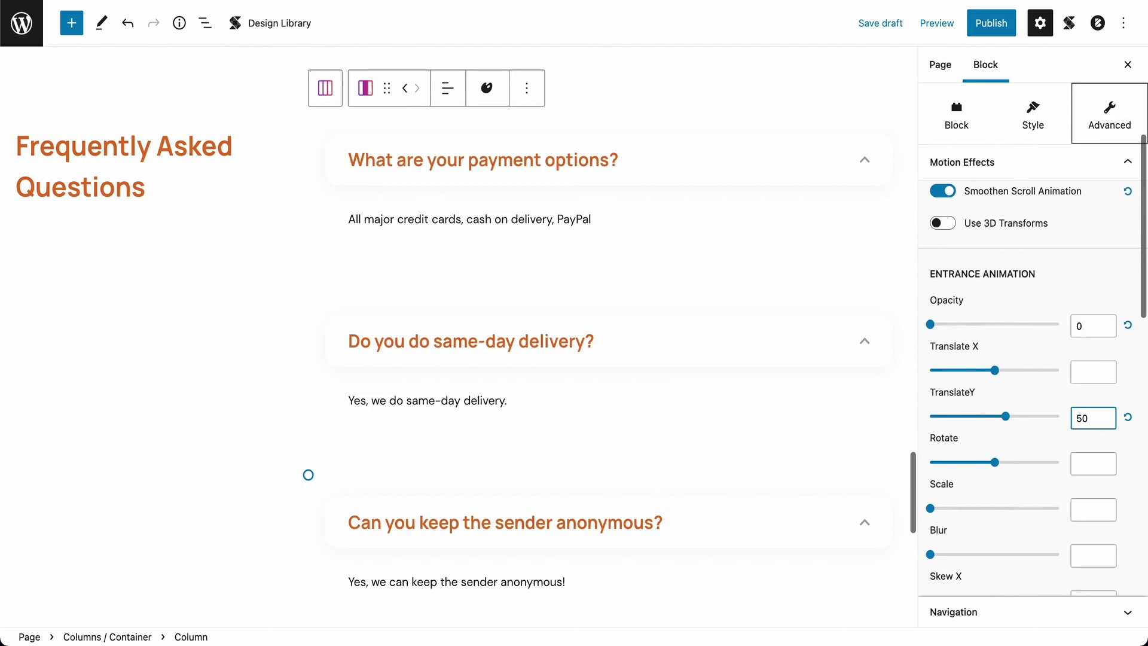
Preview the page and check the scroll animation of the Frequently Asked Questions column
{"action": "left_click", "coordinate": [936, 22]}
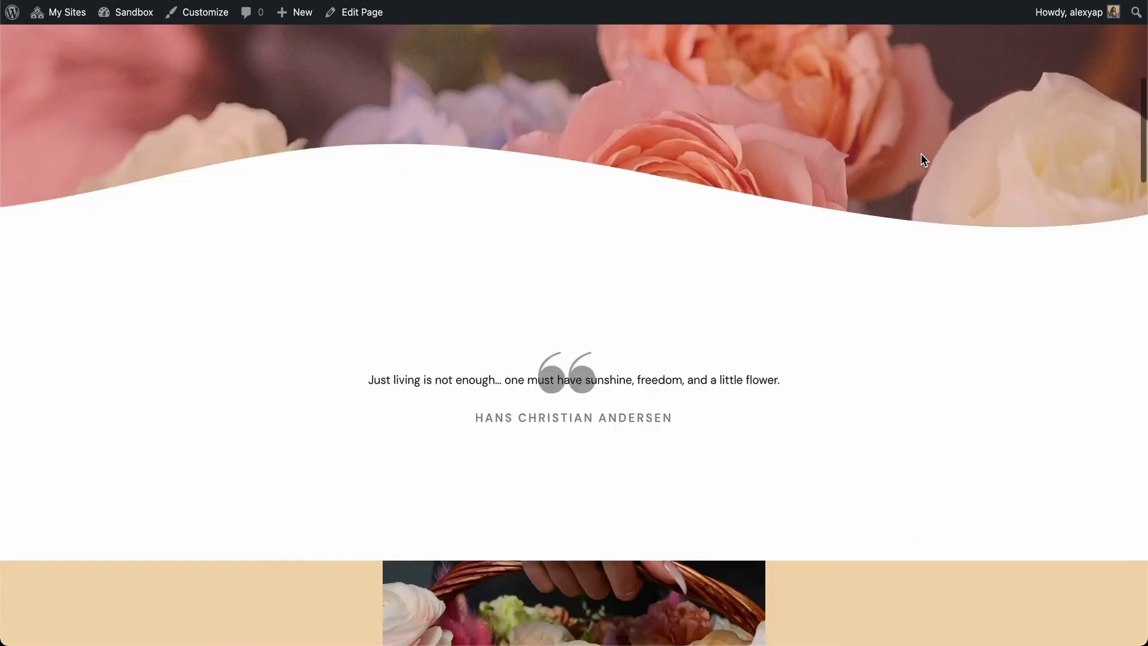
{"action": "scroll", "coordinate": [922, 159], "scroll_direction": "down", "scroll_amount": 15}
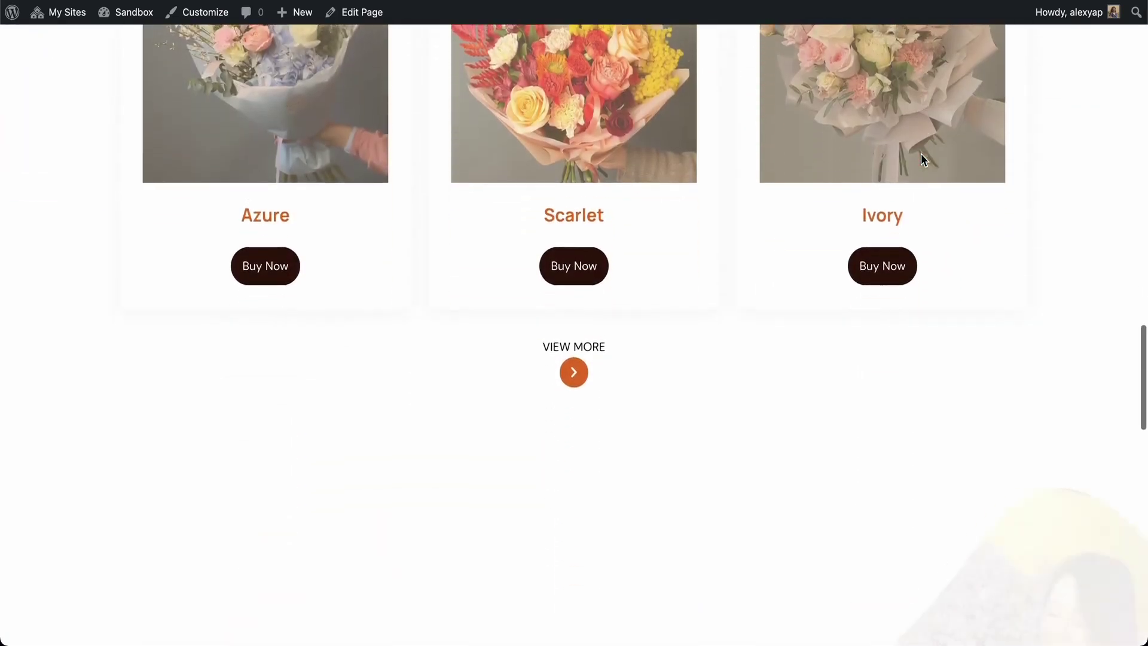
{"action": "scroll", "coordinate": [922, 158], "scroll_direction": "down", "scroll_amount": 8}
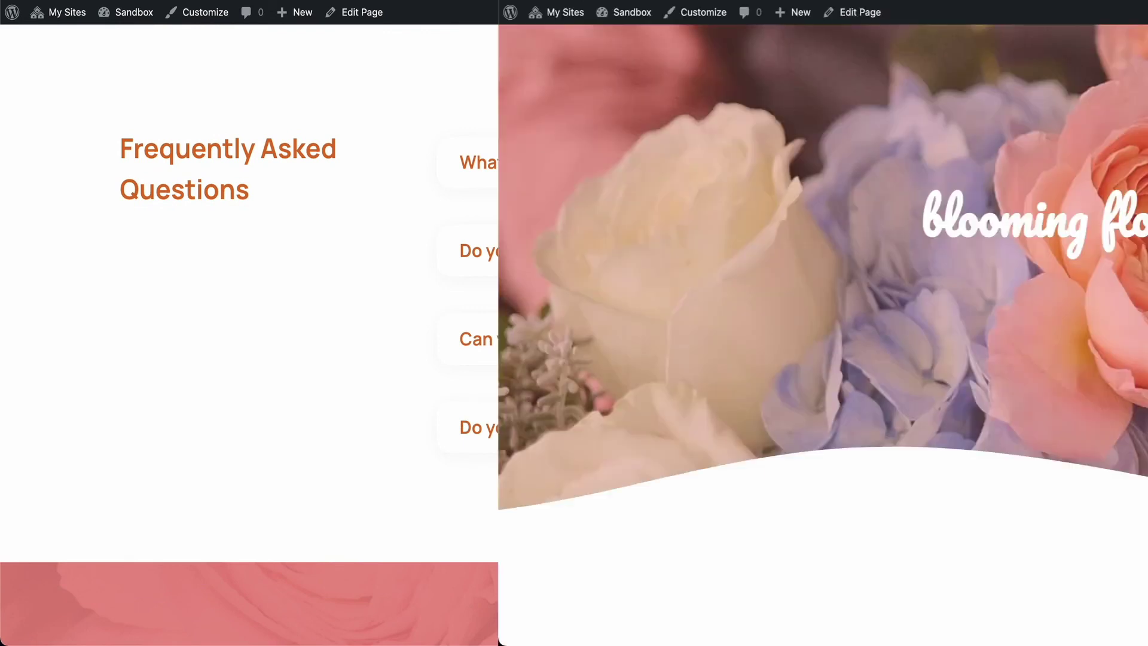
Review the finished page's hover effects and scroll animations in the preview, from the hero banner down to the Frequently Asked Questions
{"action": "scroll", "coordinate": [1125, 318], "scroll_direction": "down", "scroll_amount": 10}
{"action": "scroll", "coordinate": [1124, 312], "scroll_direction": "down", "scroll_amount": 1}
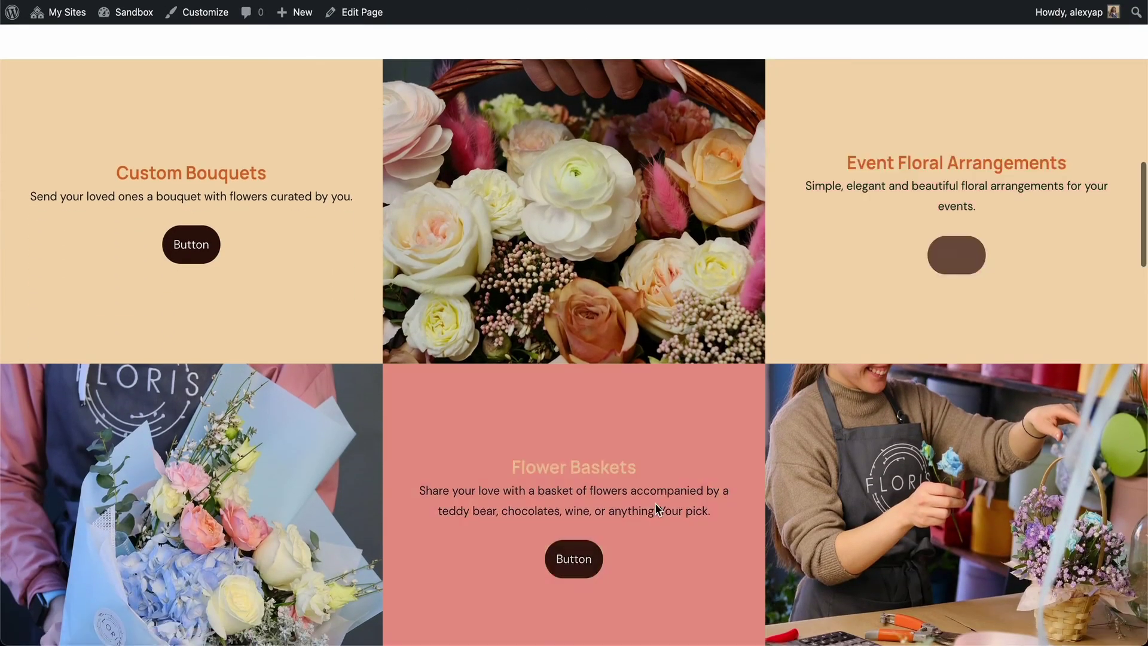
{"action": "scroll", "coordinate": [582, 567], "scroll_direction": "down", "scroll_amount": 5}
{"action": "scroll", "coordinate": [583, 568], "scroll_direction": "down", "scroll_amount": 10}
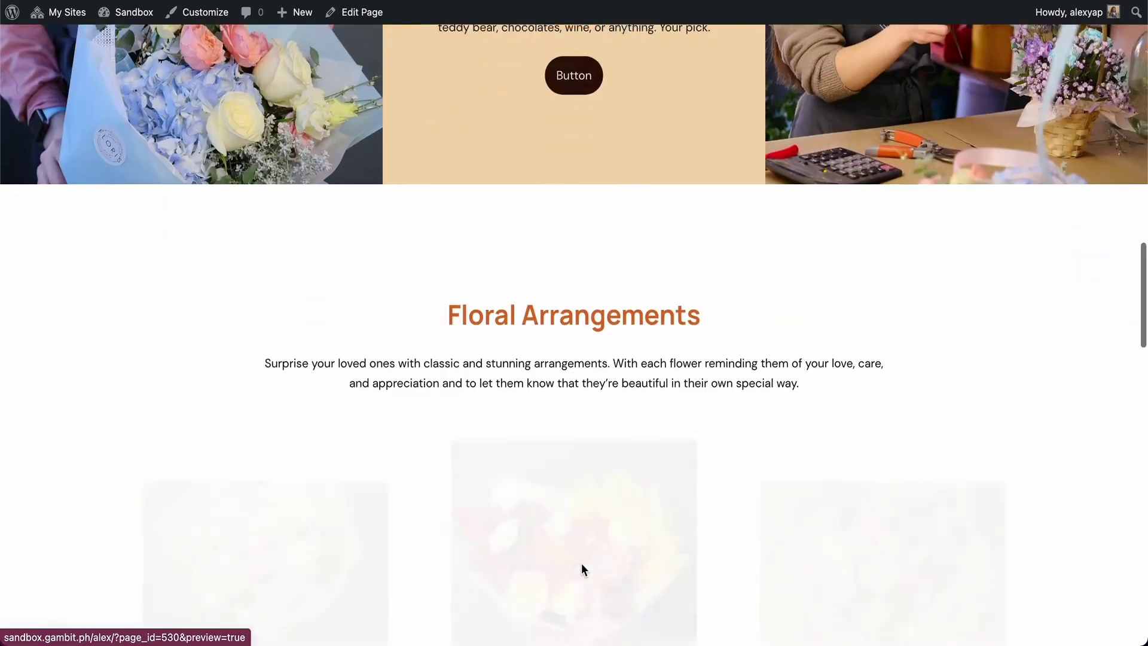
{"action": "scroll", "coordinate": [583, 569], "scroll_direction": "down", "scroll_amount": 10}
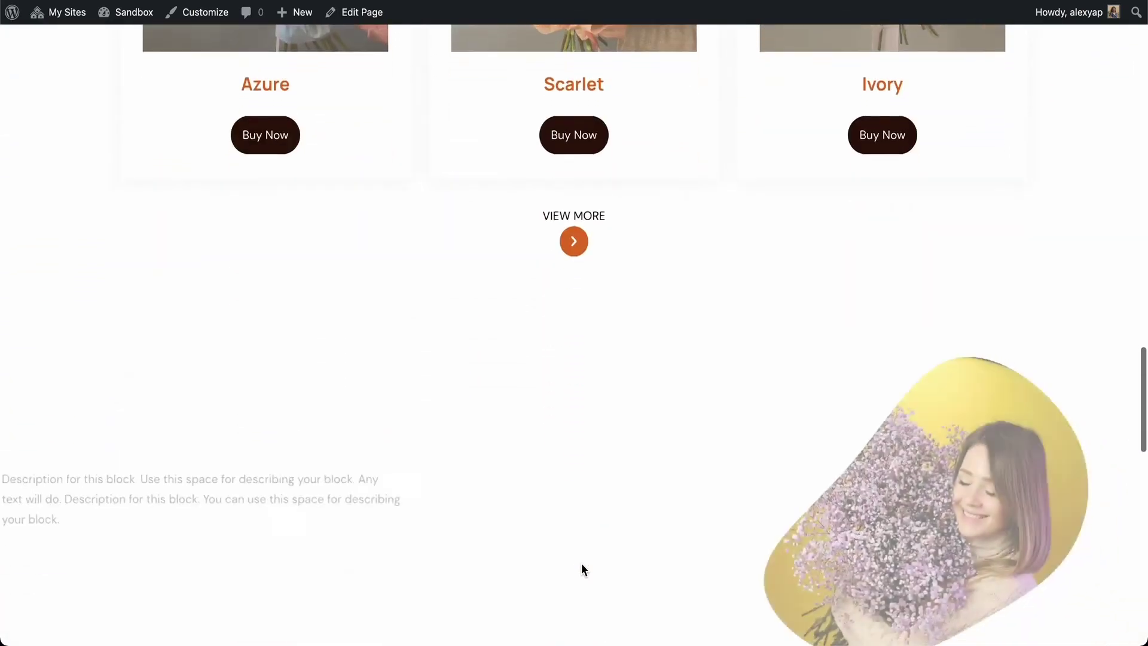
{"action": "scroll", "coordinate": [583, 569], "scroll_direction": "down", "scroll_amount": 9}
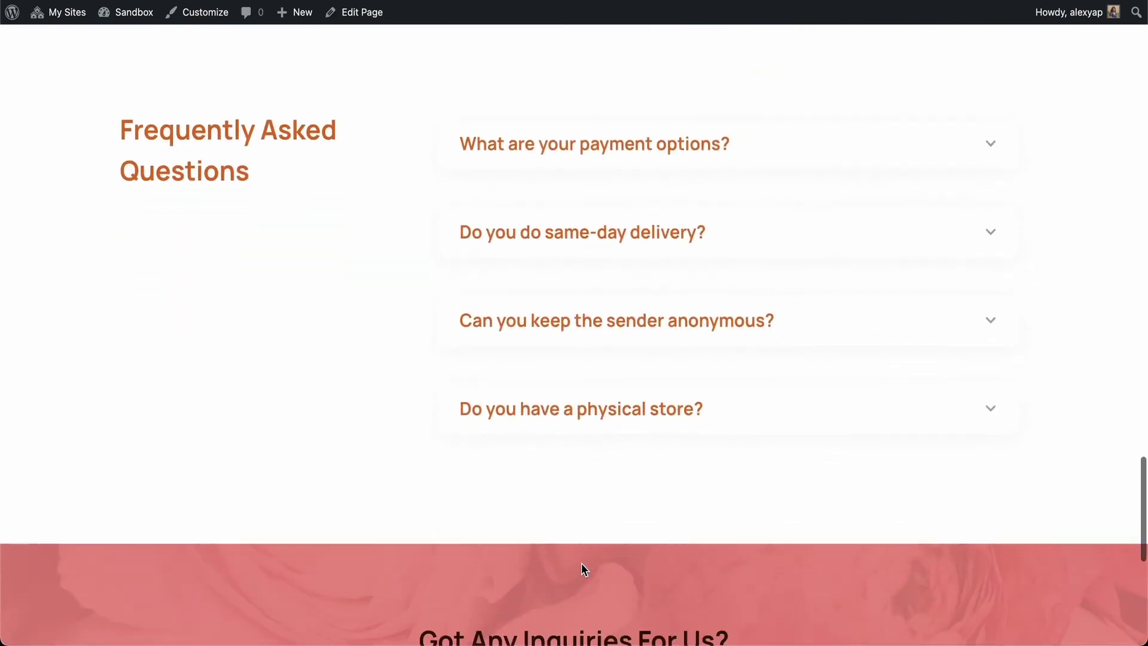